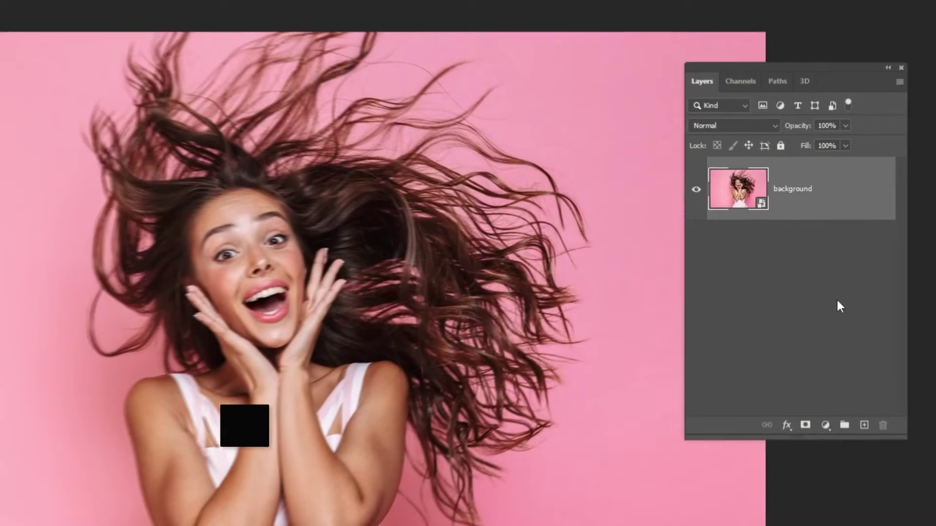
# Step: Duplicate the background layer and add a Solid Color fill layer with colour 7daeff directly above the original background layer
pyautogui.hotkey('ctrl', 'j')
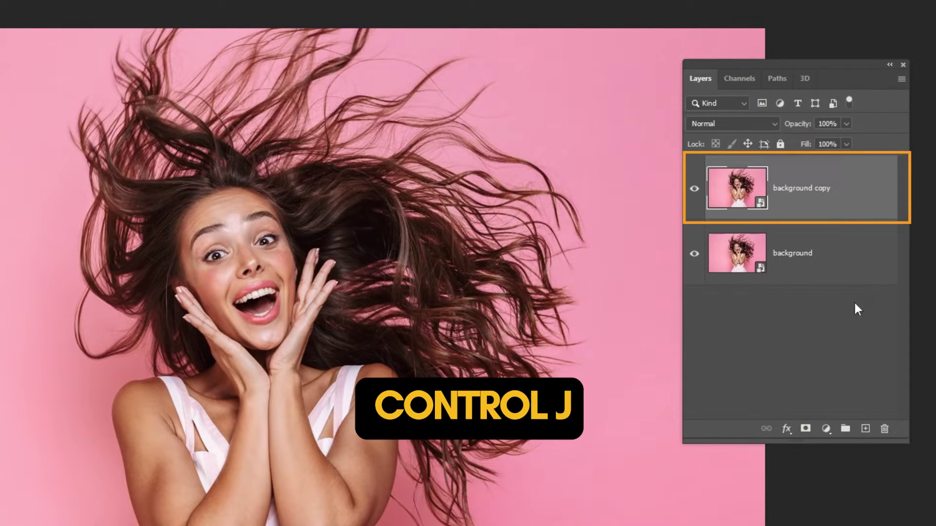
pyautogui.click(831, 261)
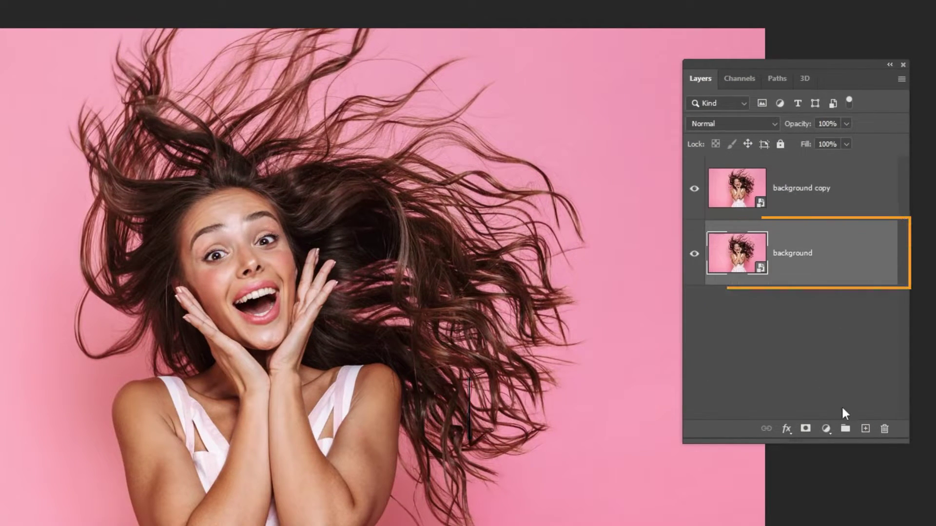
pyautogui.click(827, 429)
pyautogui.click(846, 172)
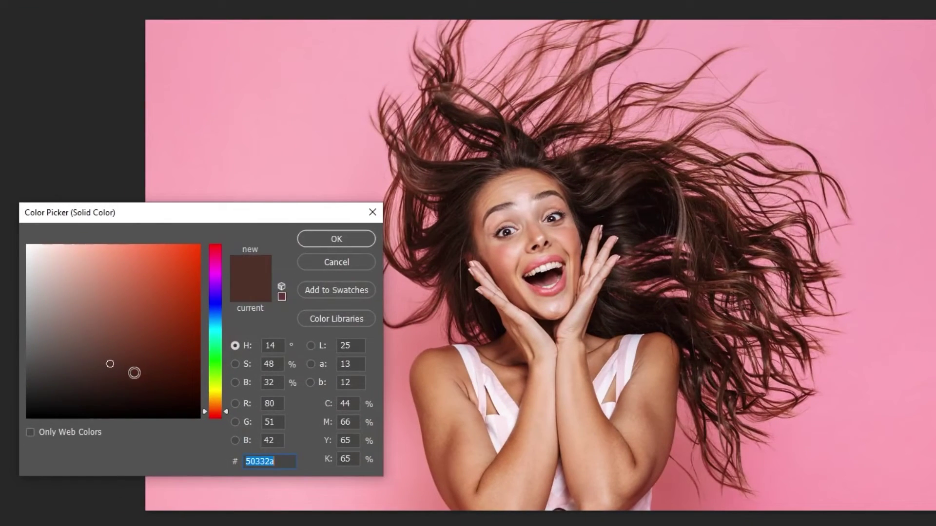
pyautogui.click(125, 344)
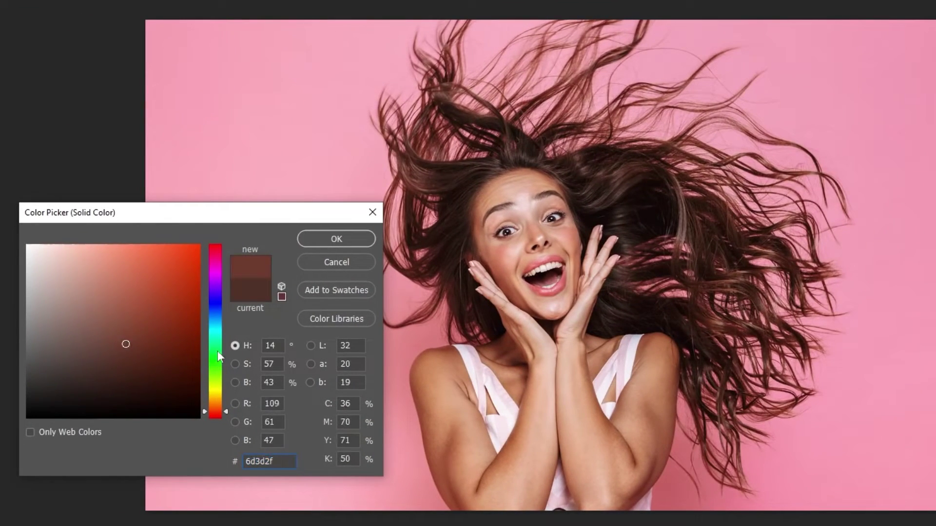
pyautogui.moveTo(217, 352); pyautogui.dragTo(218, 313)
pyautogui.moveTo(98, 309); pyautogui.dragTo(114, 244)
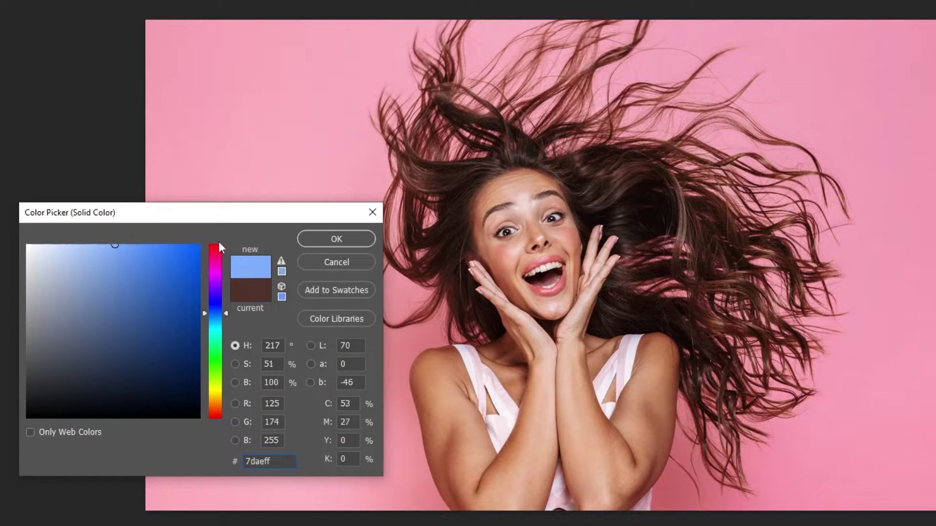
pyautogui.click(325, 239)
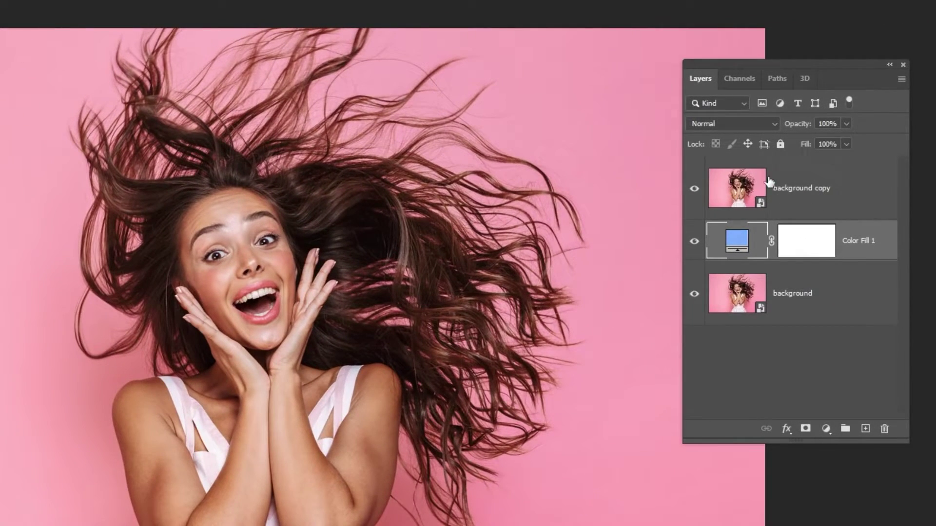
# Step: Open the Select and Mask workspace for the background copy layer with the Quick Selection tool
pyautogui.click(769, 181)
pyautogui.click(694, 189)
pyautogui.click(694, 188)
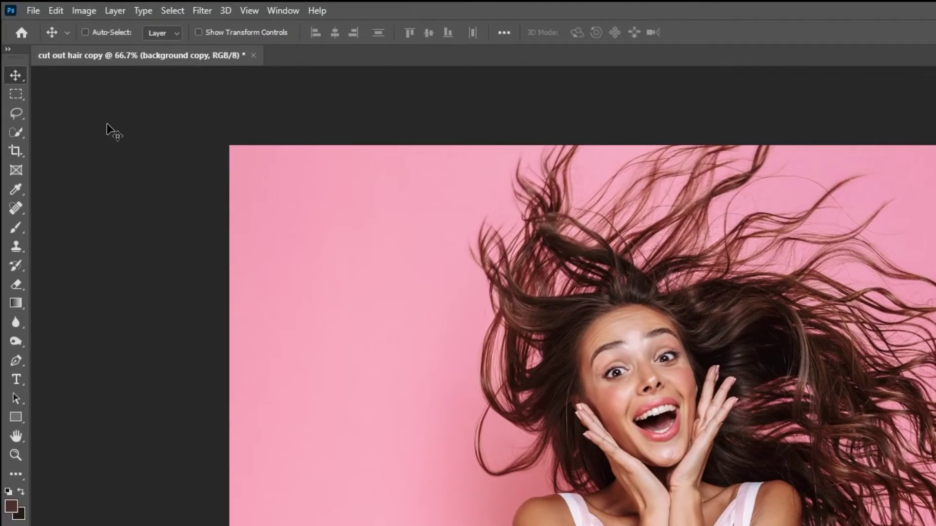
pyautogui.click(18, 131)
pyautogui.rightClick(18, 131)
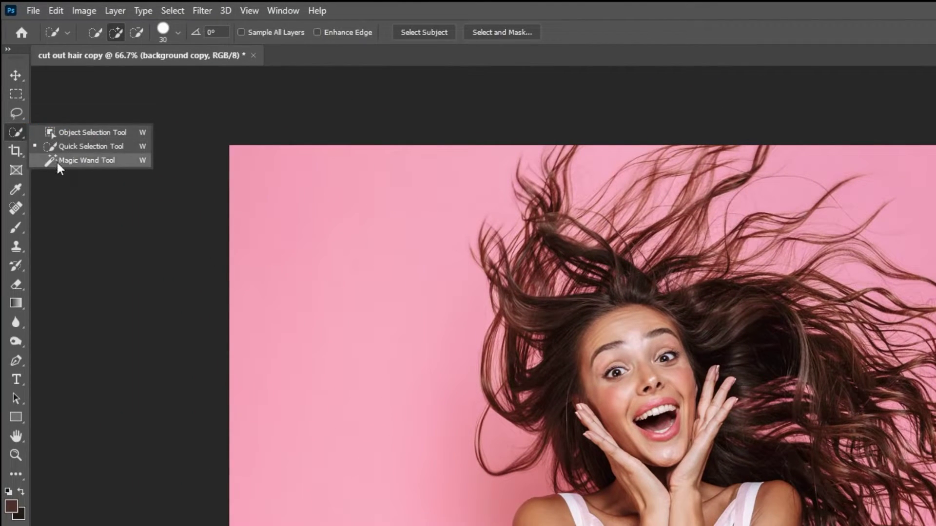
pyautogui.click(16, 134)
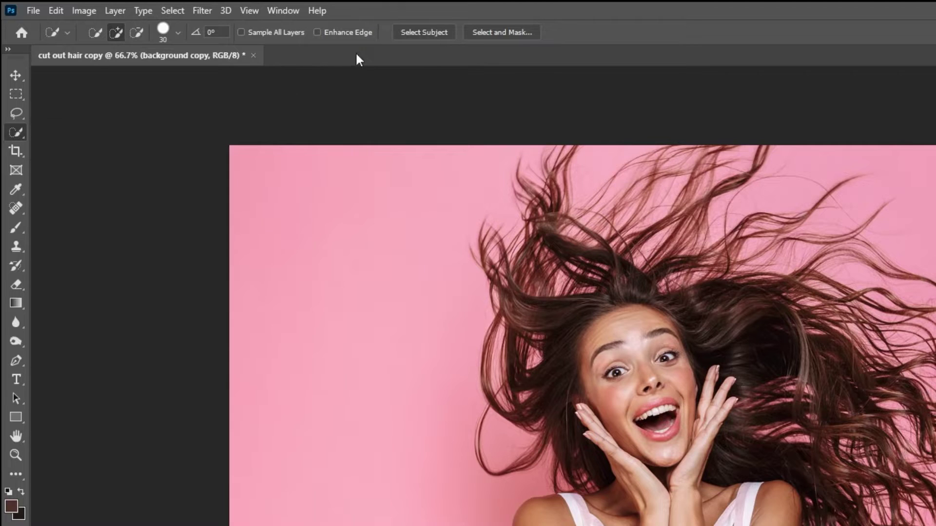
pyautogui.click(485, 29)
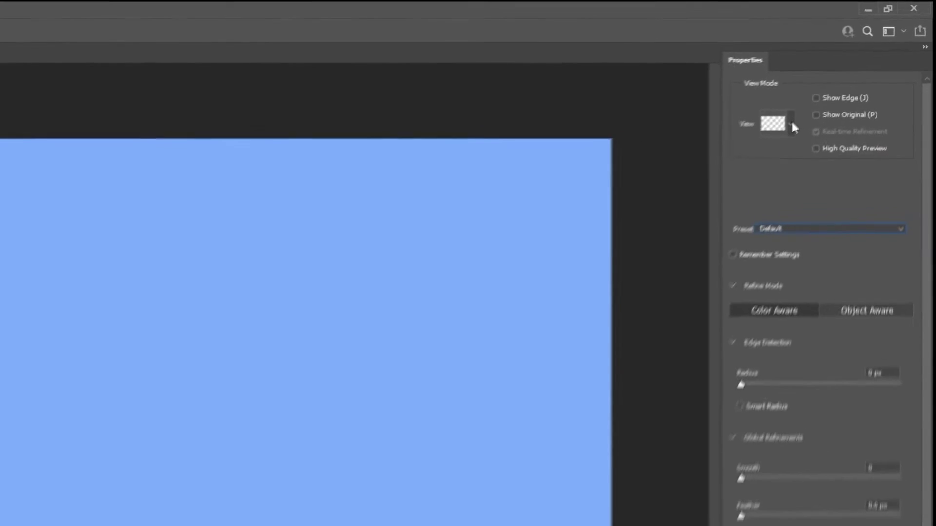
# Step: Set the Select and Mask view mode to On Layers so the cutout previews over the blue fill
pyautogui.click(837, 86)
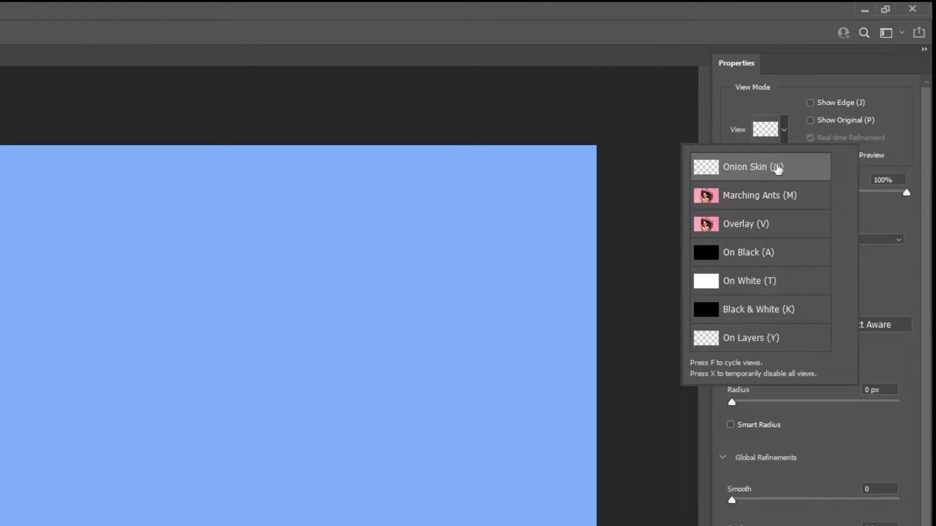
pyautogui.click(784, 129)
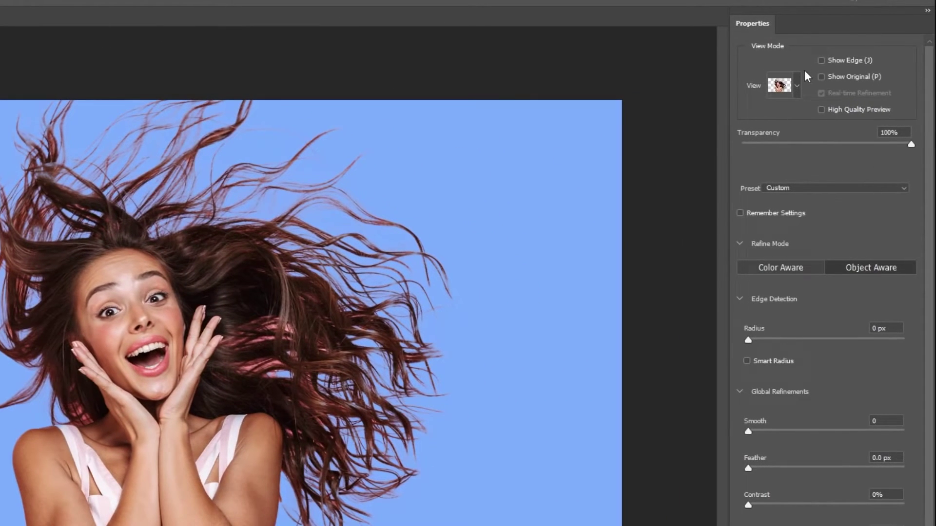
pyautogui.click(798, 83)
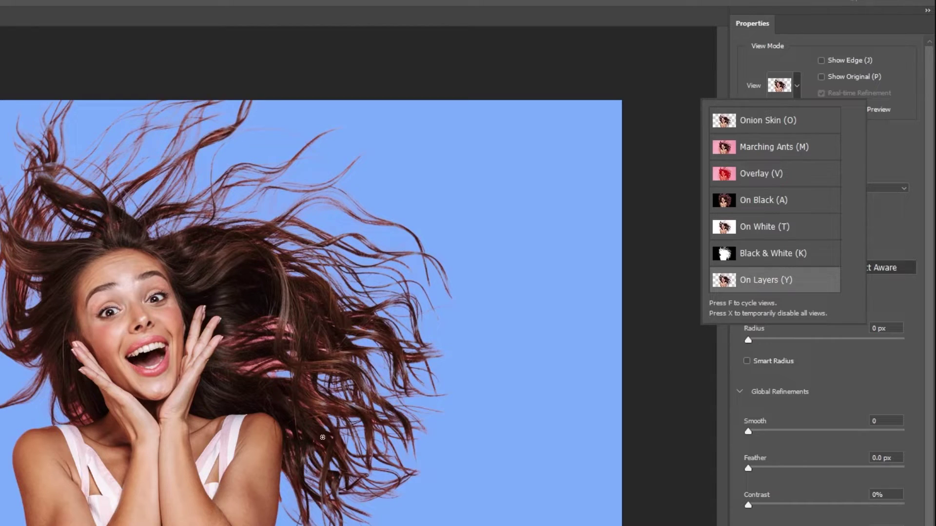
pyautogui.click(794, 83)
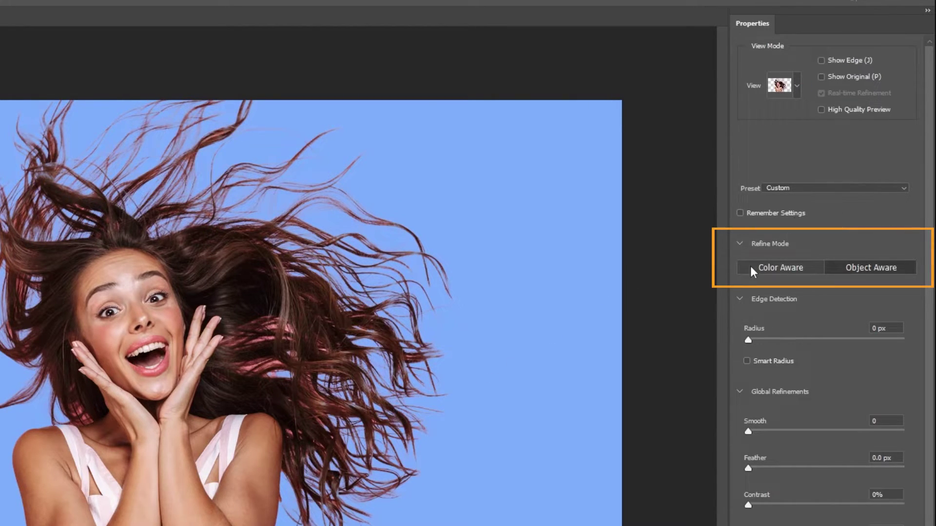
# Step: Compare the Color Aware and Object Aware refine modes on the hair and set the mode to Color Aware
pyautogui.click(782, 267)
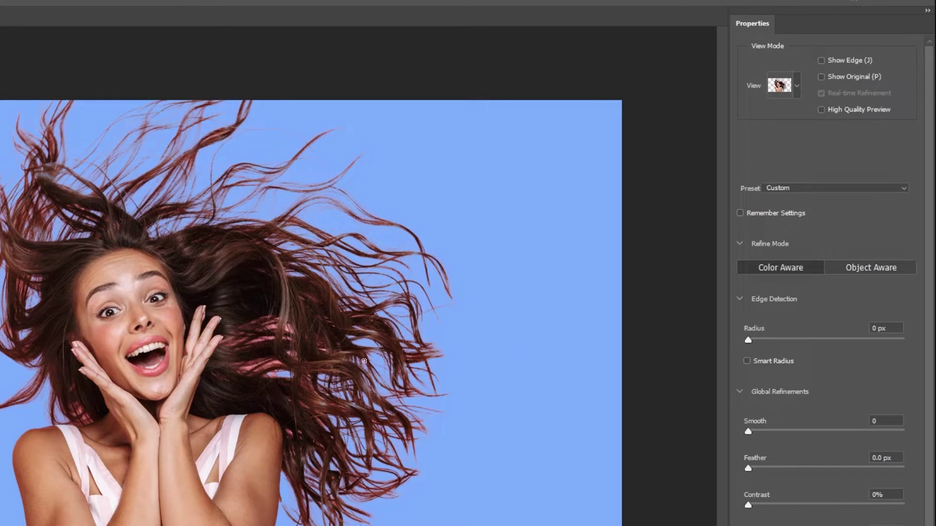
pyautogui.click(879, 269)
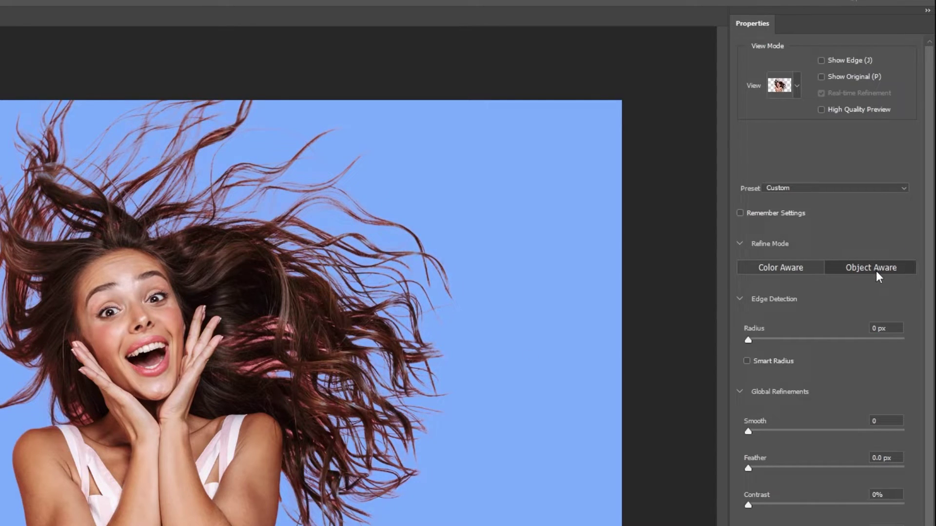
pyautogui.click(765, 270)
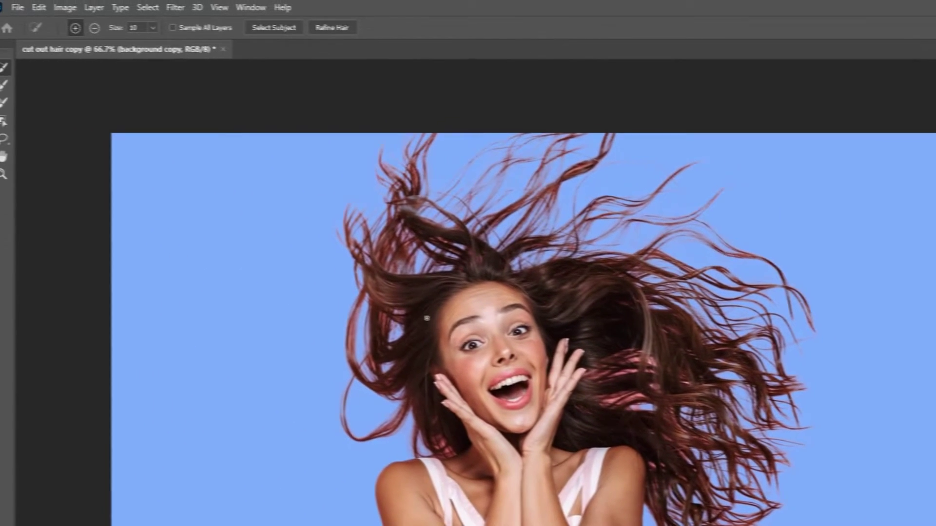
# Step: Paint over the flying hair strands and the pink gaps between them with the Refine Edge Brush, using sizes 60 and 30
pyautogui.click(9, 90)
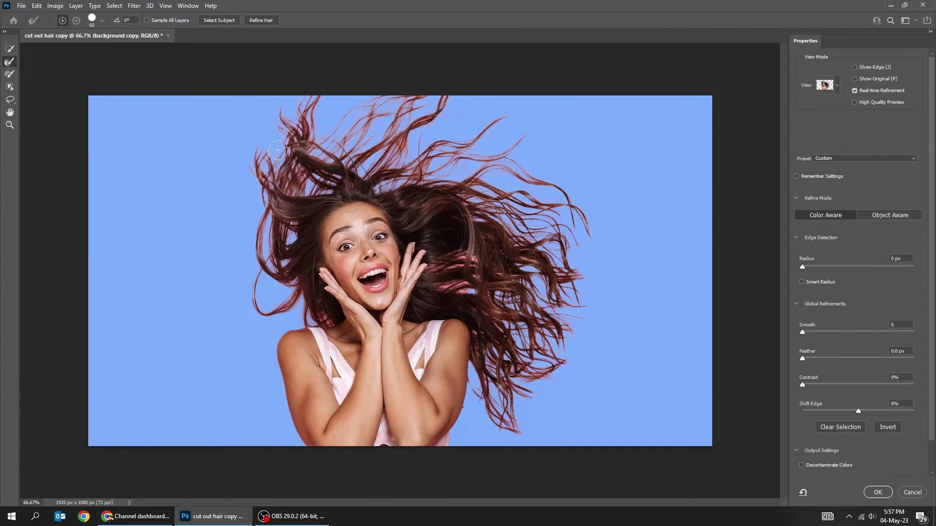
pyautogui.moveTo(307, 156); pyautogui.dragTo(353, 178)
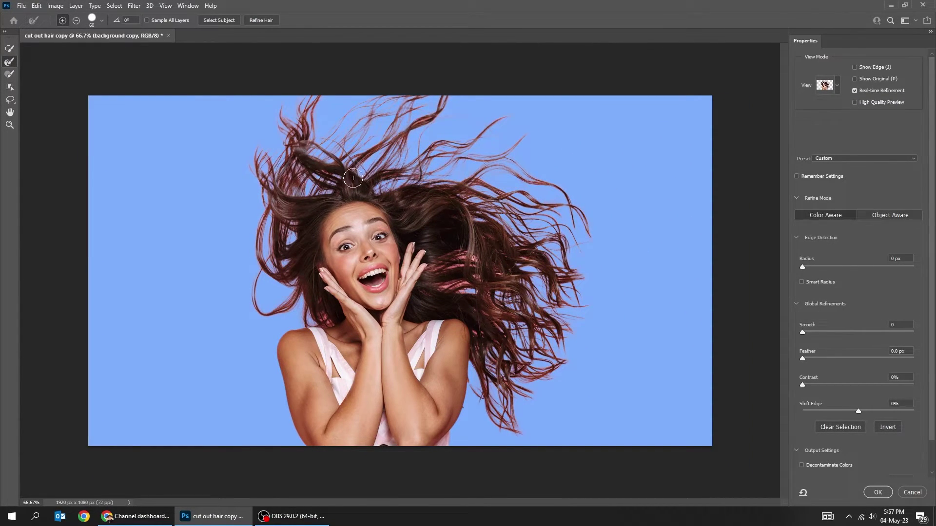
pyautogui.keyDown('ctrl'); pyautogui.click(324, 177); pyautogui.keyUp('ctrl')
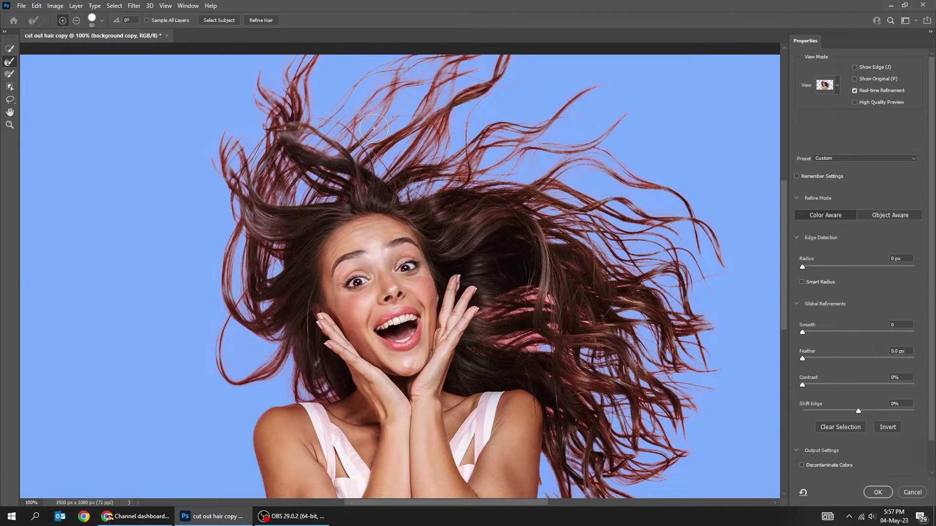
pyautogui.moveTo(374, 128); pyautogui.dragTo(485, 171)
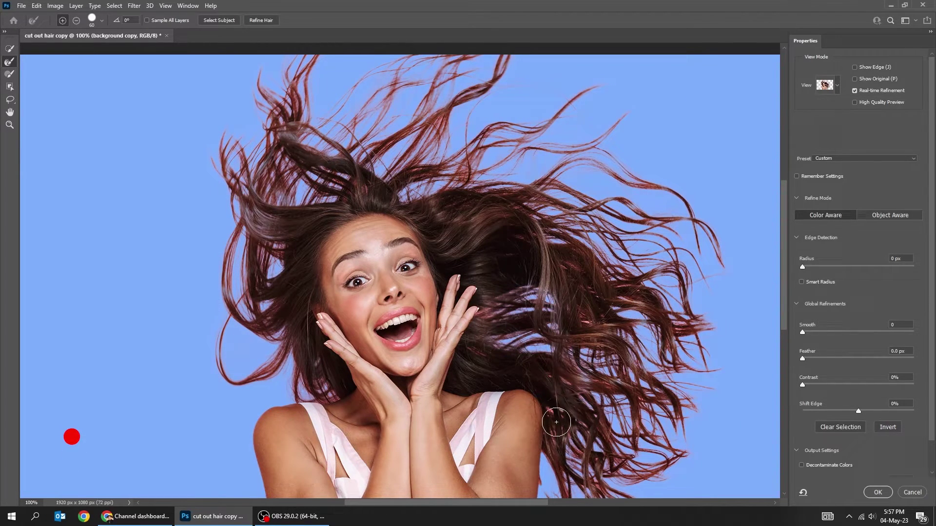
pyautogui.scroll(-3, 657, 296)
pyautogui.scroll(3, 269, 217)
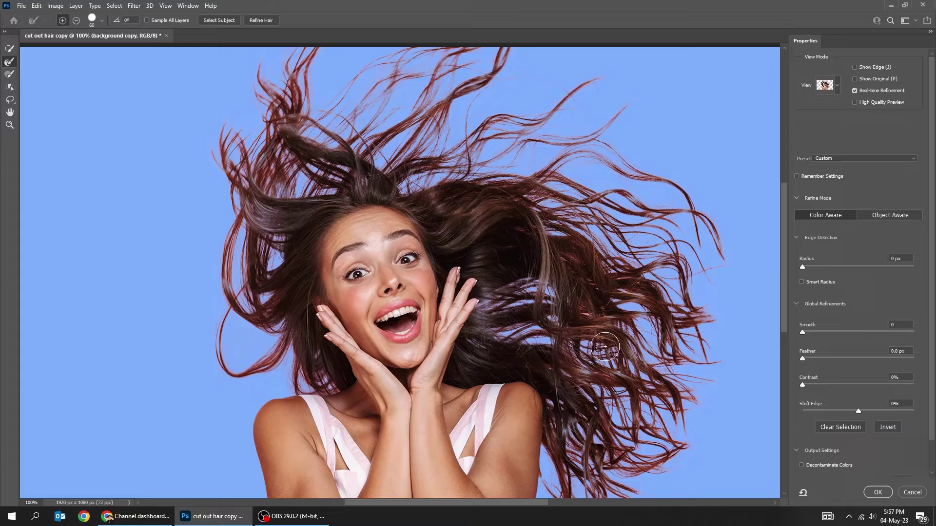
pyautogui.scroll(-2, 487, 298)
pyautogui.scroll(3, 483, 240)
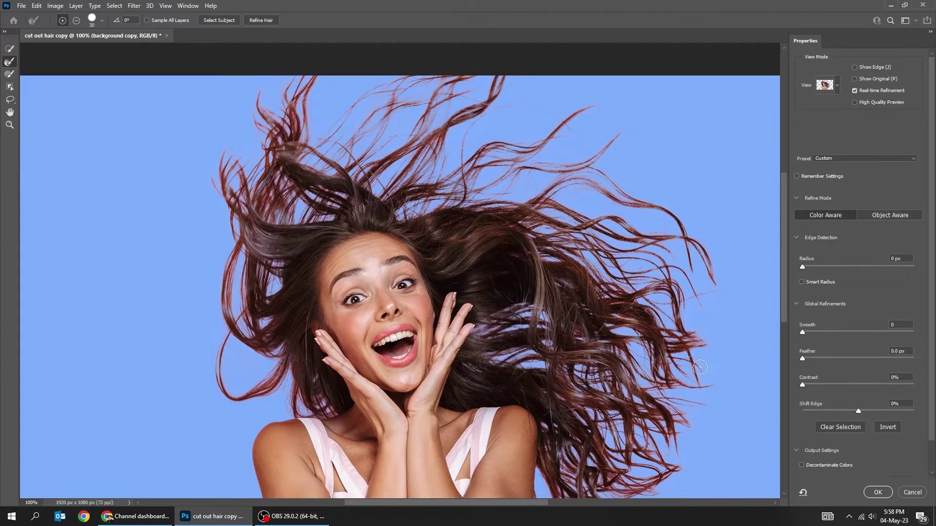
pyautogui.scroll(-1, 802, 399)
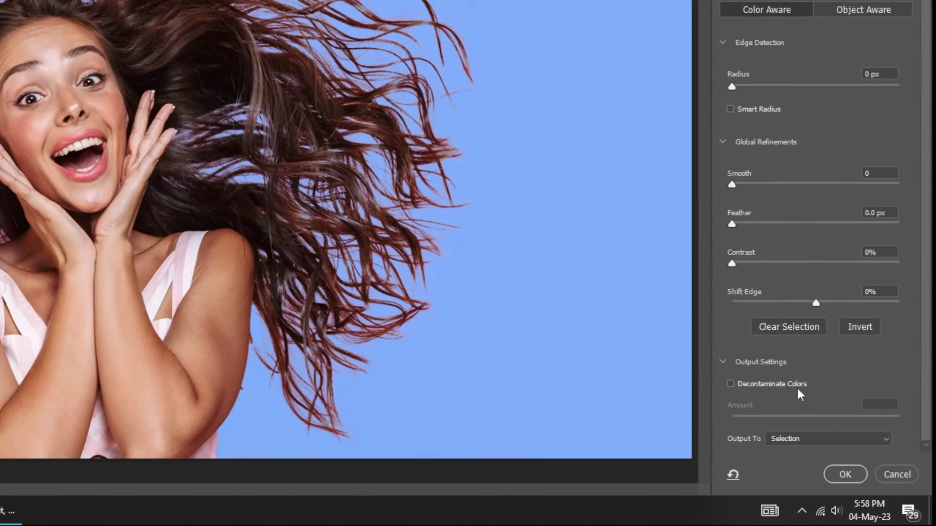
# Step: Enable Decontaminate Colors at 100% and output the refined selection as a New Layer with Layer Mask
pyautogui.click(729, 385)
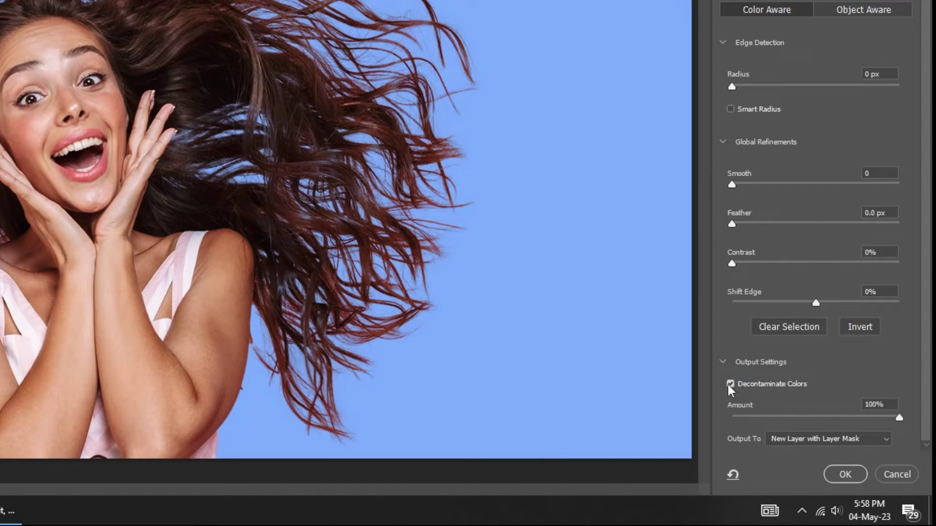
pyautogui.click(730, 385)
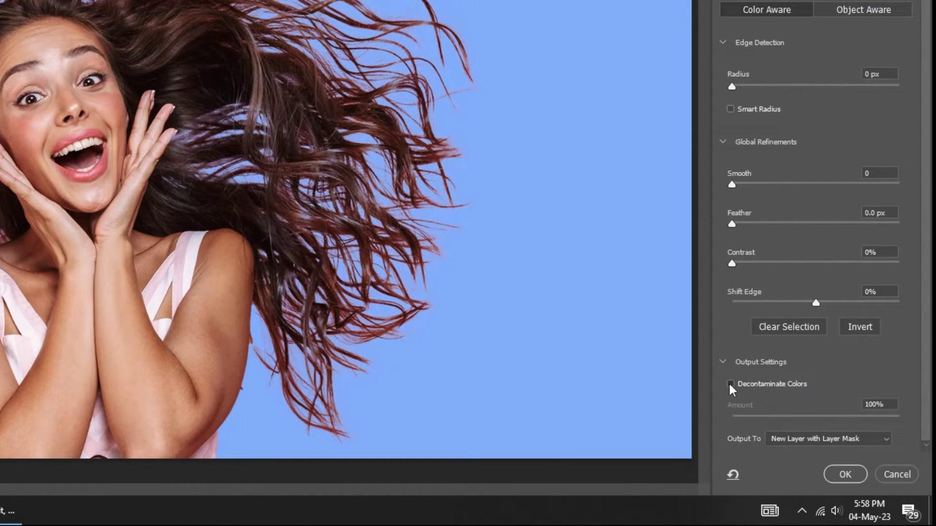
pyautogui.click(730, 384)
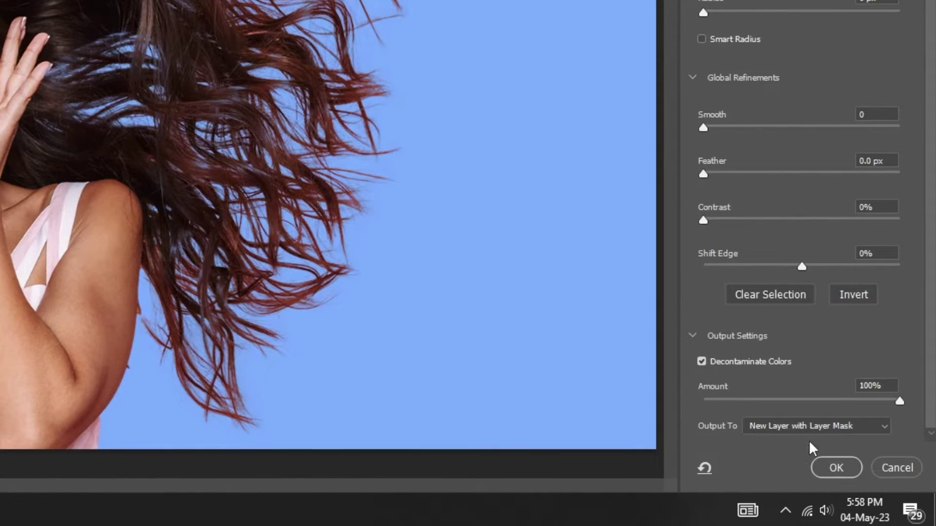
pyautogui.click(815, 440)
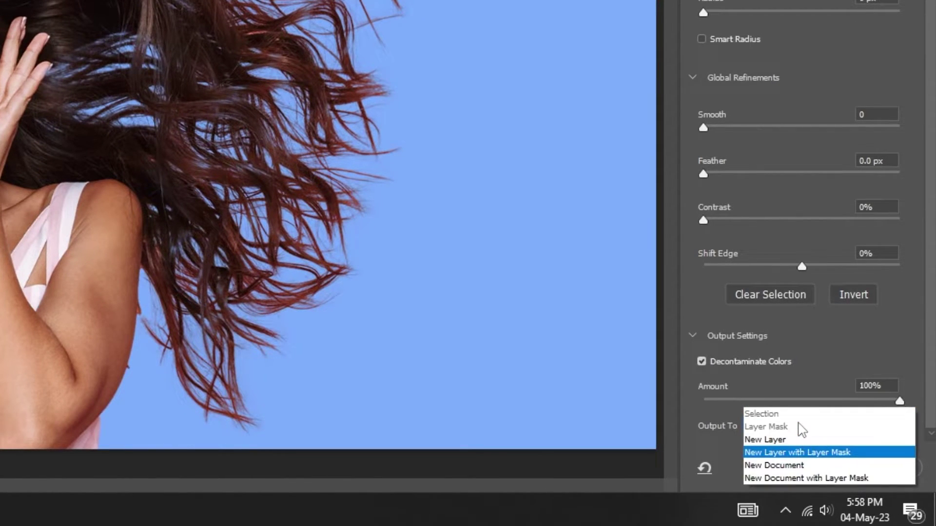
pyautogui.click(799, 453)
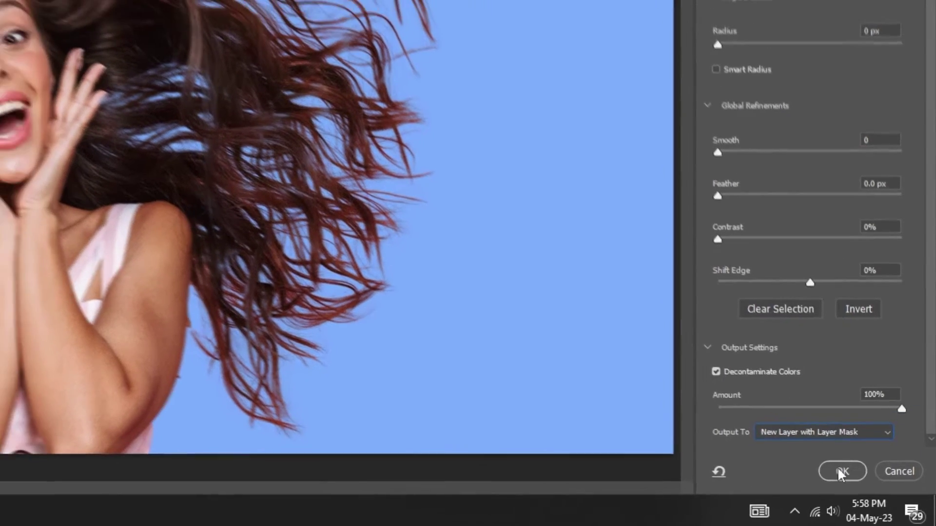
pyautogui.click(833, 469)
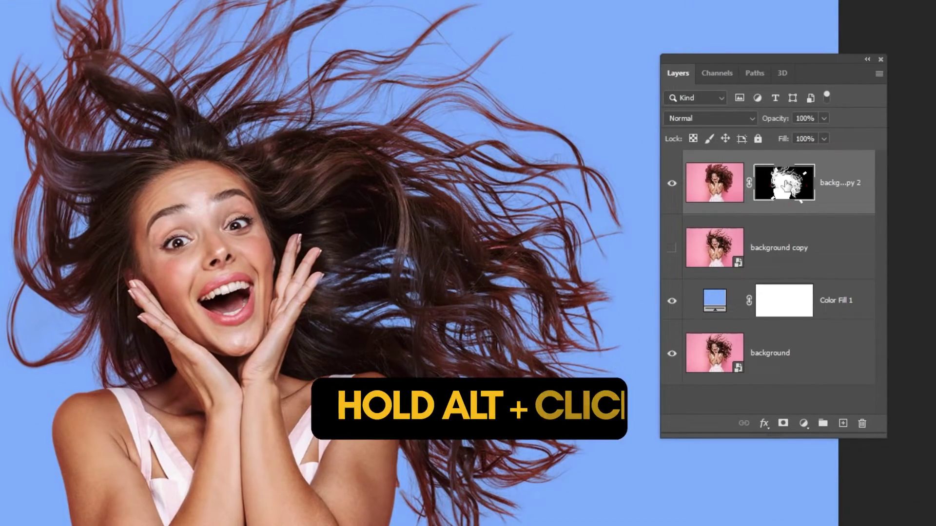
# Step: Display the layer mask of the new cutout layer on the canvas and set the Brush tool to Overlay mode
pyautogui.keyDown('alt'); pyautogui.click(786, 186); pyautogui.keyUp('alt')
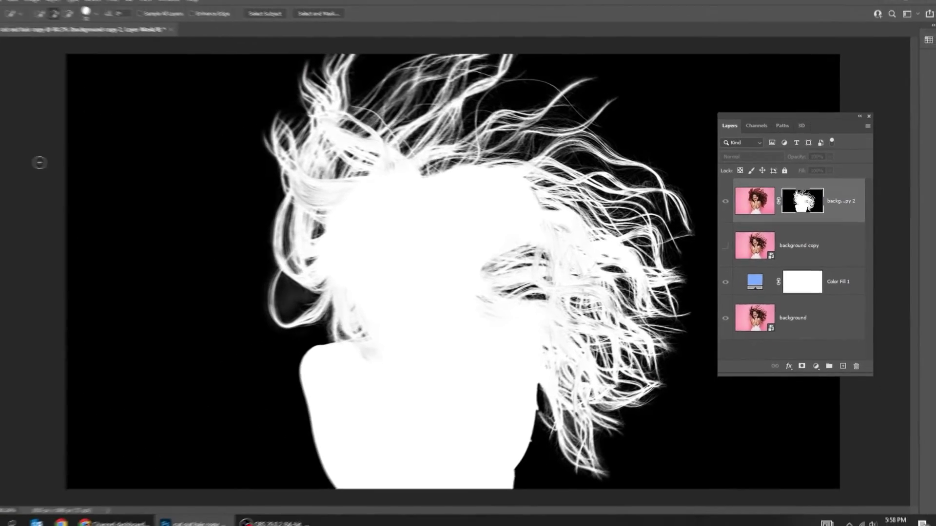
pyautogui.click(9, 151)
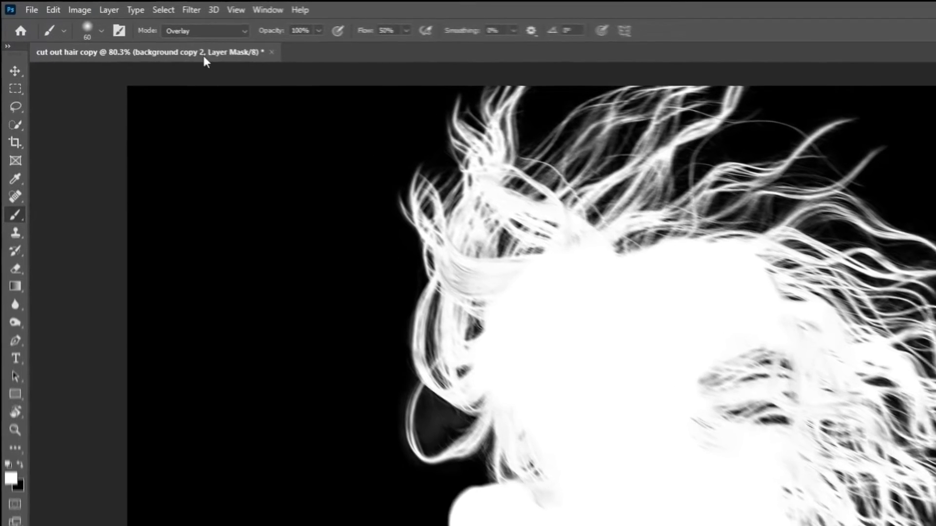
pyautogui.click(144, 21)
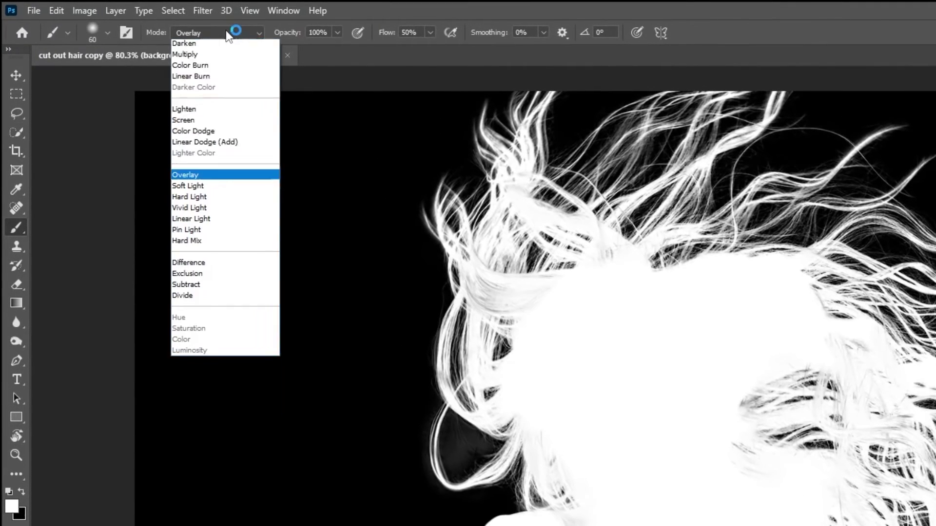
pyautogui.click(240, 231)
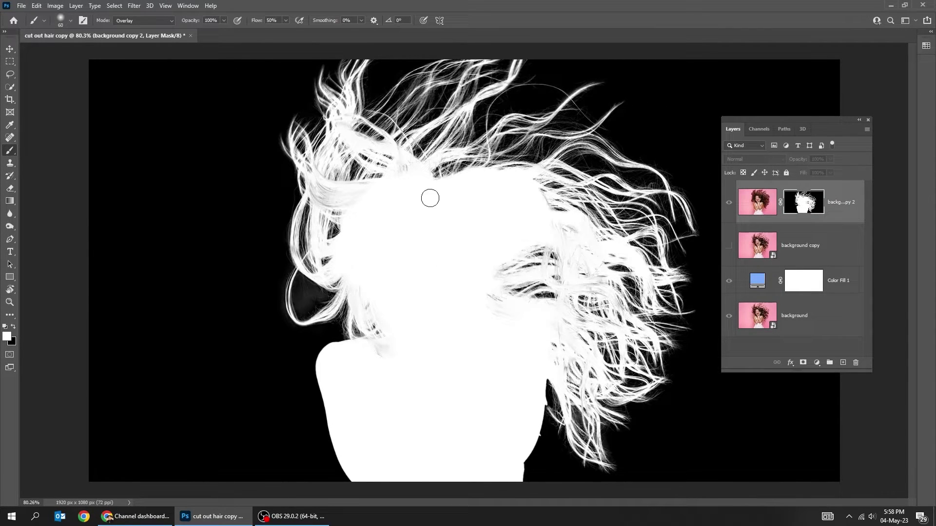
# Step: Paint white Overlay strokes over the grey hair areas beside the head on the layer mask, and return the canvas to the image view
pyautogui.keyDown('alt'); pyautogui.click(799, 201); pyautogui.keyUp('alt')
pyautogui.keyDown('alt'); pyautogui.click(799, 201); pyautogui.keyUp('alt')
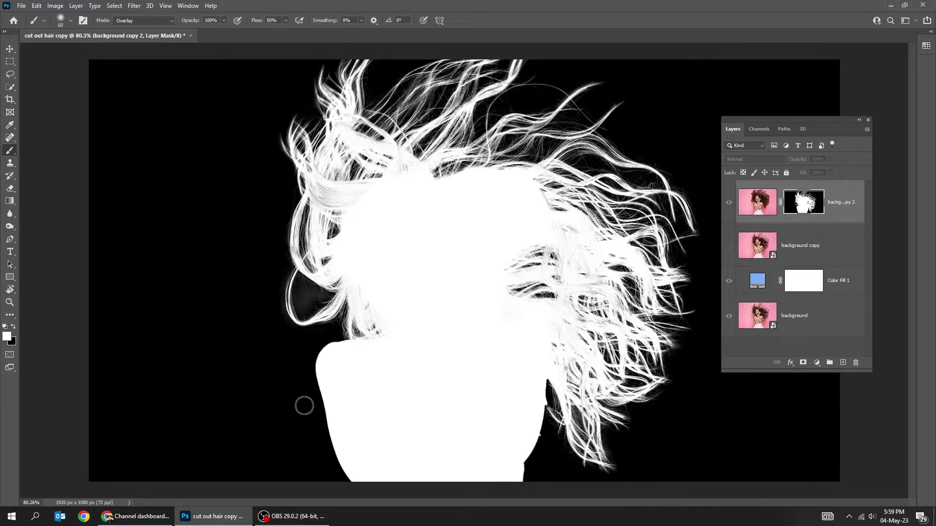
pyautogui.moveTo(320, 229); pyautogui.dragTo(327, 167)
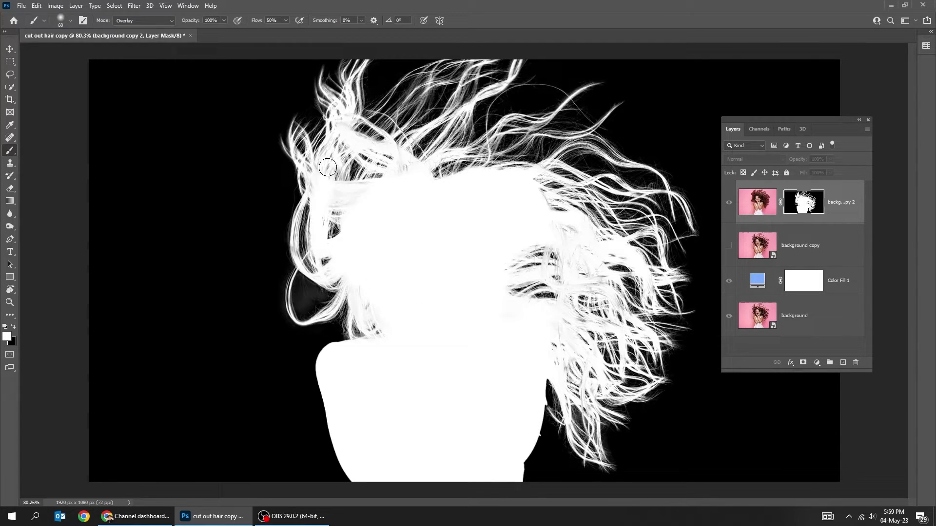
pyautogui.press('v')
pyautogui.keyDown('alt'); pyautogui.click(820, 213); pyautogui.keyUp('alt')
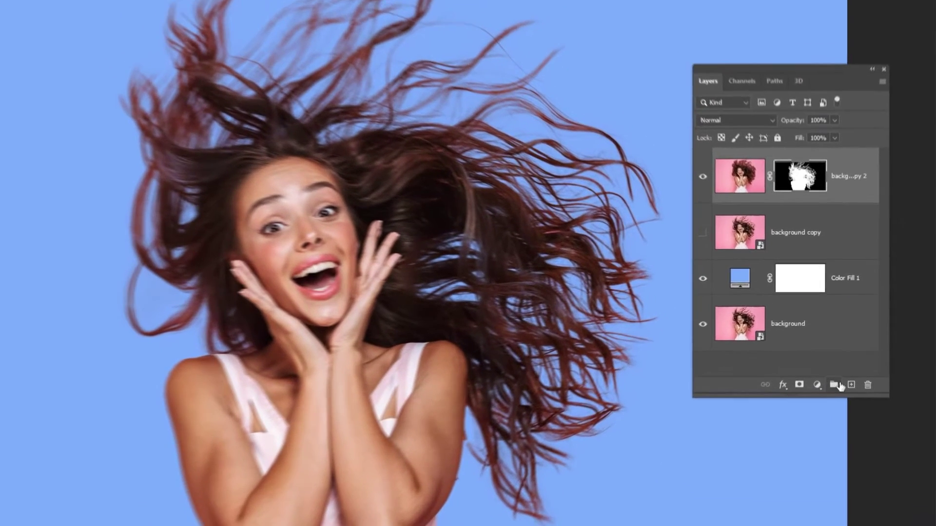
# Step: Add a new layer clipped to the cutout layer and set its blend mode to Color
pyautogui.click(843, 362)
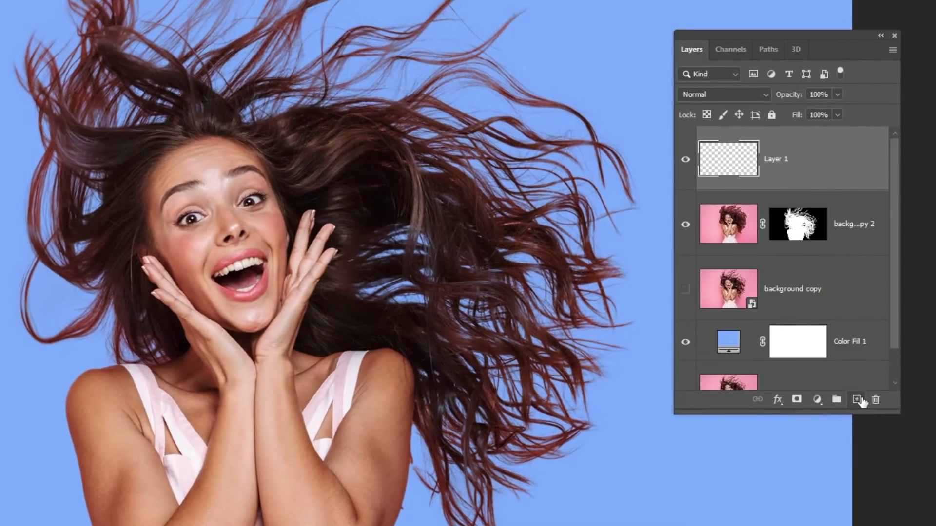
pyautogui.rightClick(809, 165)
pyautogui.click(649, 277)
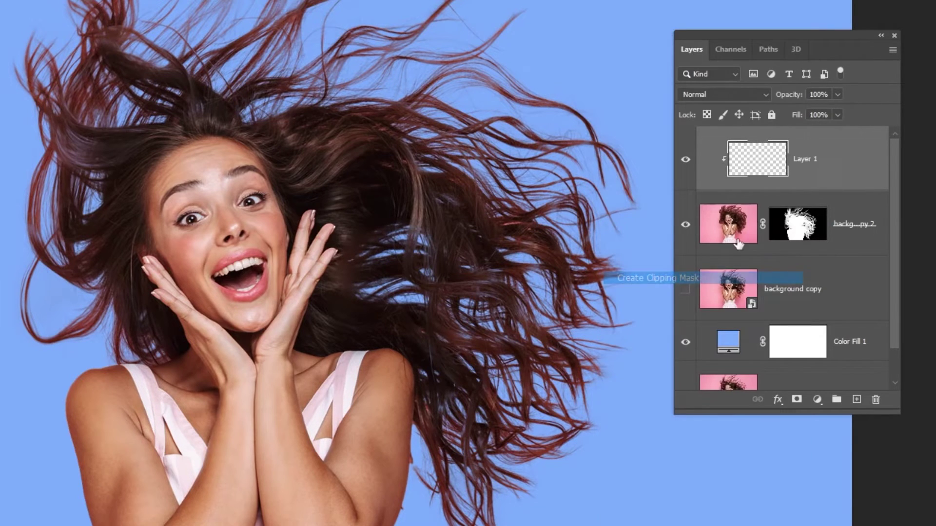
pyautogui.click(716, 98)
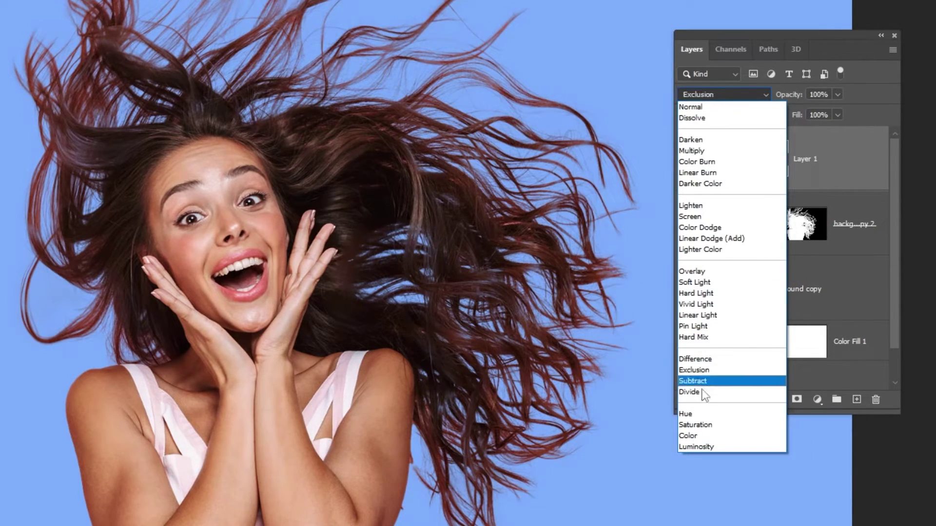
pyautogui.click(700, 436)
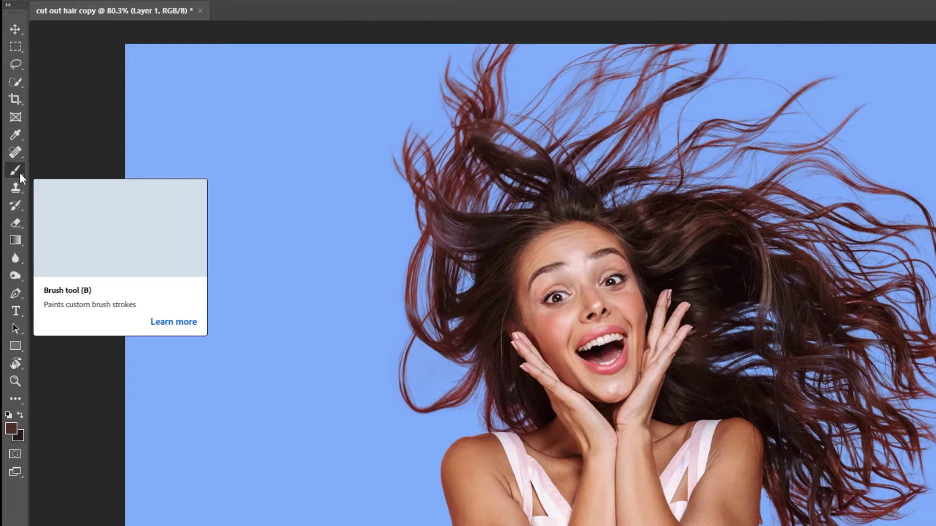
# Step: Set the Brush tool to Normal mode with 40% flow
pyautogui.click(20, 173)
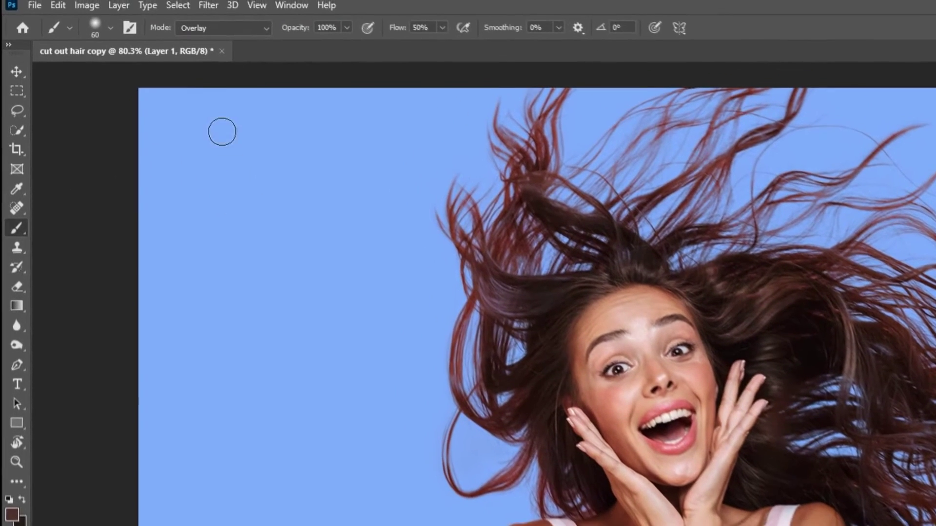
pyautogui.click(195, 27)
pyautogui.click(200, 37)
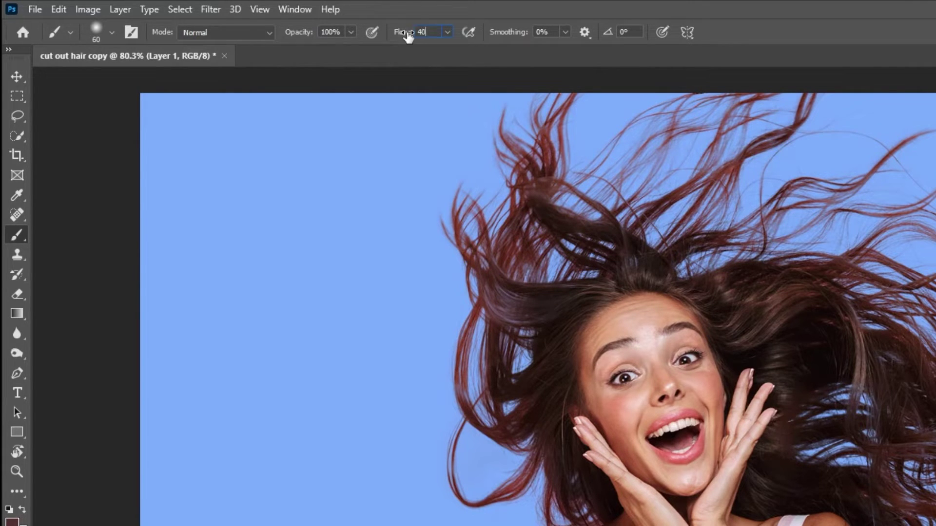
pyautogui.press('Return')
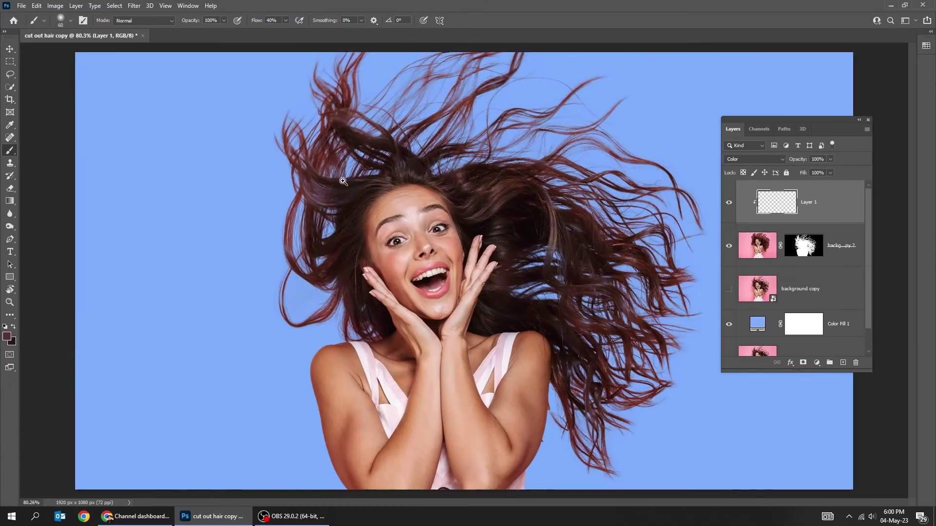
# Step: Paint the brown hair colour over the reddish strands on the left side of the hair, reducing the brush size to 30
pyautogui.moveTo(342, 181); pyautogui.dragTo(410, 181)
pyautogui.moveTo(282, 171); pyautogui.dragTo(303, 273)
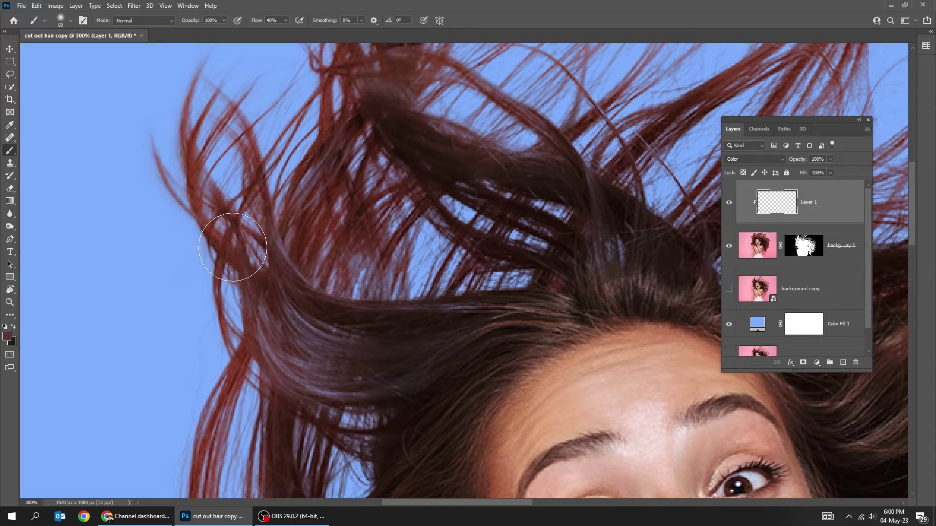
pyautogui.moveTo(244, 232)
pyautogui.mouseDown()
pyautogui.moveTo(241, 196)
pyautogui.moveTo(215, 160)
pyautogui.moveTo(200, 156)
pyautogui.moveTo(231, 152)
pyautogui.moveTo(325, 205)
pyautogui.mouseUp()
pyautogui.moveTo(352, 99); pyautogui.dragTo(332, 188)
pyautogui.moveTo(376, 108); pyautogui.dragTo(377, 118)
pyautogui.press('[')
pyautogui.press('[')
pyautogui.press('[')
pyautogui.press('[')
pyautogui.press('[')
pyautogui.moveTo(404, 81)
pyautogui.mouseDown()
pyautogui.moveTo(394, 156)
pyautogui.moveTo(390, 122)
pyautogui.mouseUp()
pyautogui.moveTo(302, 129); pyautogui.dragTo(320, 186)
pyautogui.moveTo(415, 225); pyautogui.dragTo(403, 348)
# Step: Recolour the reddish strands flying above the head with brown brush strokes on the clipped layer
pyautogui.scroll(-3, 419, 373)
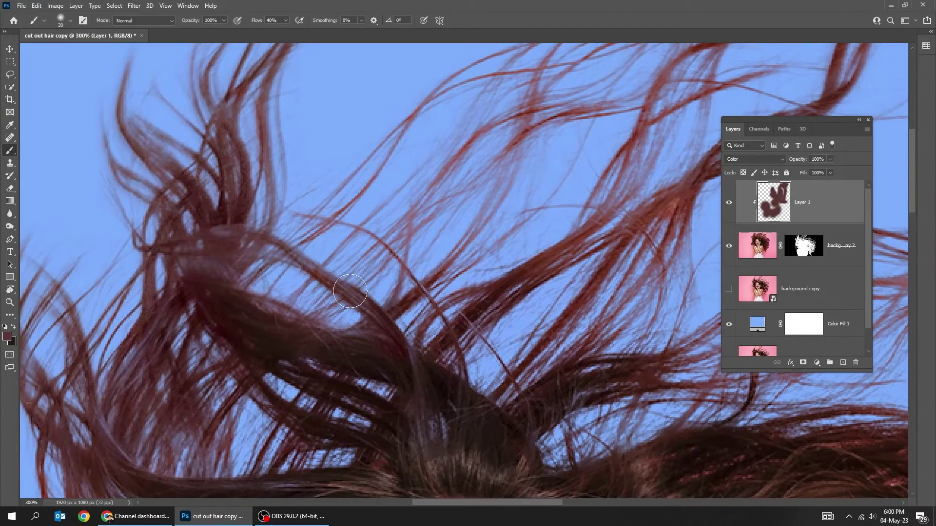
pyautogui.hscroll(2, 363, 311)
pyautogui.moveTo(351, 278); pyautogui.dragTo(503, 217)
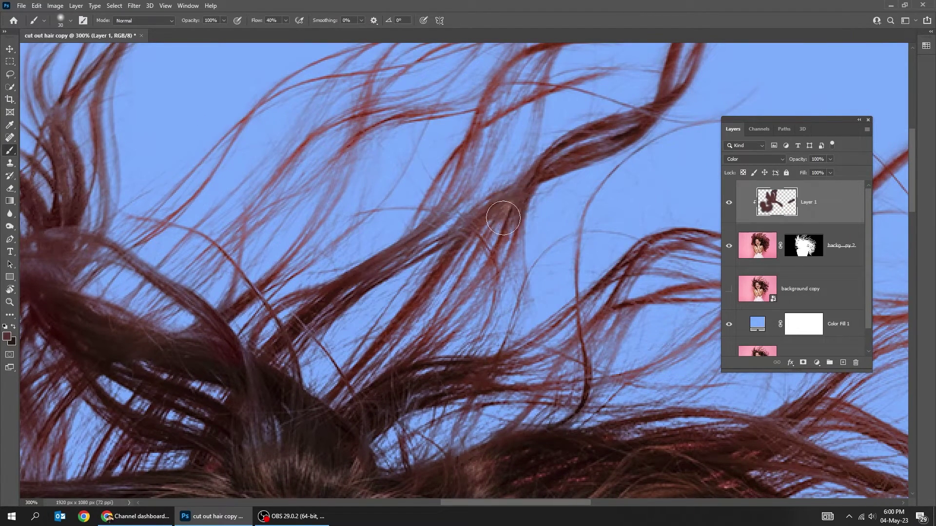
pyautogui.moveTo(392, 372); pyautogui.dragTo(455, 186)
pyautogui.moveTo(509, 93); pyautogui.dragTo(473, 233)
pyautogui.moveTo(599, 390); pyautogui.dragTo(429, 165)
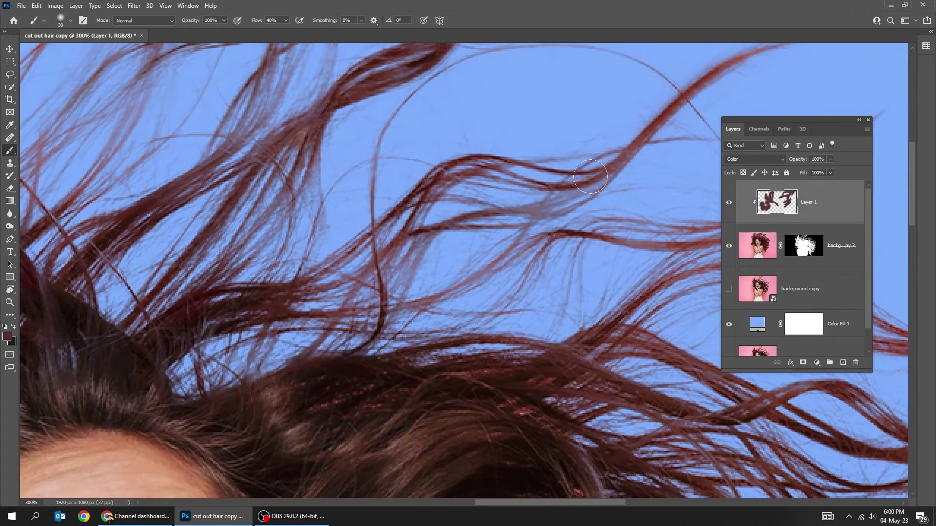
# Step: Continue recolouring the reddish strands along the right side of the hair on the clipped layer
pyautogui.moveTo(429, 205); pyautogui.dragTo(391, 234)
pyautogui.moveTo(392, 234)
pyautogui.mouseDown()
pyautogui.moveTo(277, 228)
pyautogui.moveTo(205, 207)
pyautogui.mouseUp()
pyautogui.moveTo(550, 290)
pyautogui.mouseDown()
pyautogui.moveTo(631, 320)
pyautogui.moveTo(451, 188)
pyautogui.mouseUp()
pyautogui.moveTo(335, 252)
pyautogui.mouseDown()
pyautogui.moveTo(287, 243)
pyautogui.moveTo(323, 98)
pyautogui.mouseUp()
pyautogui.moveTo(400, 338)
pyautogui.mouseDown()
pyautogui.moveTo(485, 413)
pyautogui.moveTo(458, 184)
pyautogui.mouseUp()
pyautogui.moveTo(502, 413)
pyautogui.mouseDown()
pyautogui.moveTo(552, 321)
pyautogui.moveTo(471, 214)
pyautogui.mouseUp()
pyautogui.moveTo(215, 300)
pyautogui.mouseDown()
pyautogui.moveTo(286, 433)
pyautogui.moveTo(251, 301)
pyautogui.mouseUp()
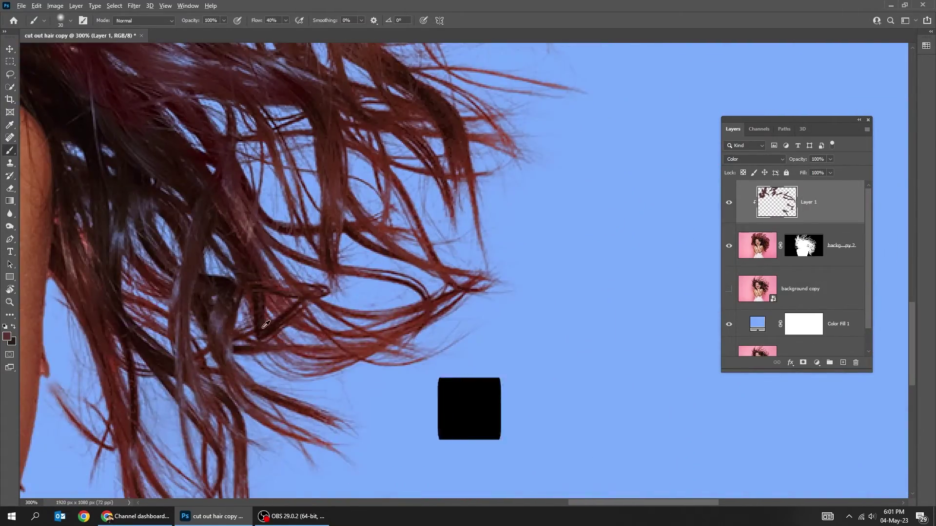
# Step: Sample a dark hair colour and paint it over the remaining reddish strands in the lower right part of the hair
pyautogui.keyDown('alt'); pyautogui.click(222, 207); pyautogui.keyUp('alt')
pyautogui.moveTo(222, 207)
pyautogui.mouseDown()
pyautogui.moveTo(321, 349)
pyautogui.moveTo(359, 335)
pyautogui.mouseUp()
pyautogui.keyDown('alt'); pyautogui.click(359, 335); pyautogui.keyUp('alt')
pyautogui.moveTo(141, 327)
pyautogui.mouseDown()
pyautogui.moveTo(210, 429)
pyautogui.moveTo(268, 254)
pyautogui.mouseUp()
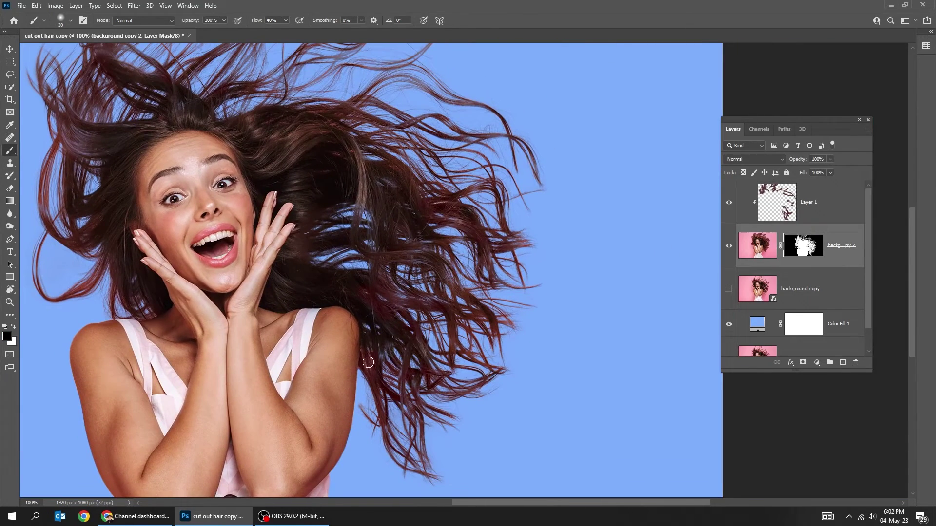
pyautogui.moveTo(457, 303); pyautogui.dragTo(532, 364)
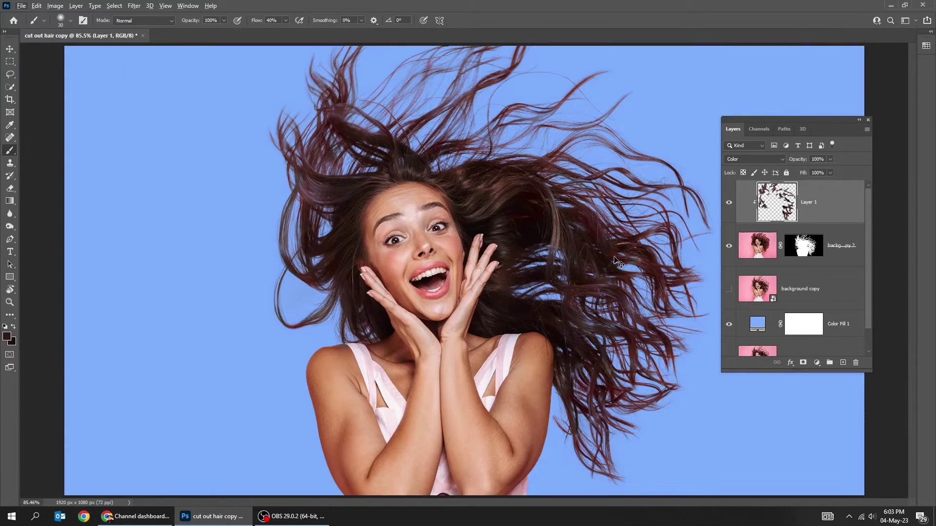
# Step: Duplicate the masked cutout layer beneath the clipped colour layer
pyautogui.hotkey('ctrl', '-')
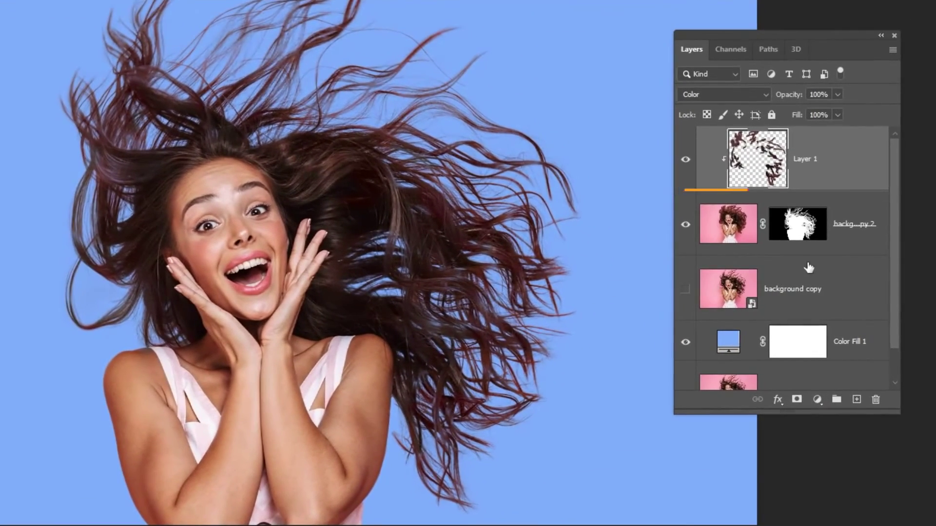
pyautogui.click(809, 246)
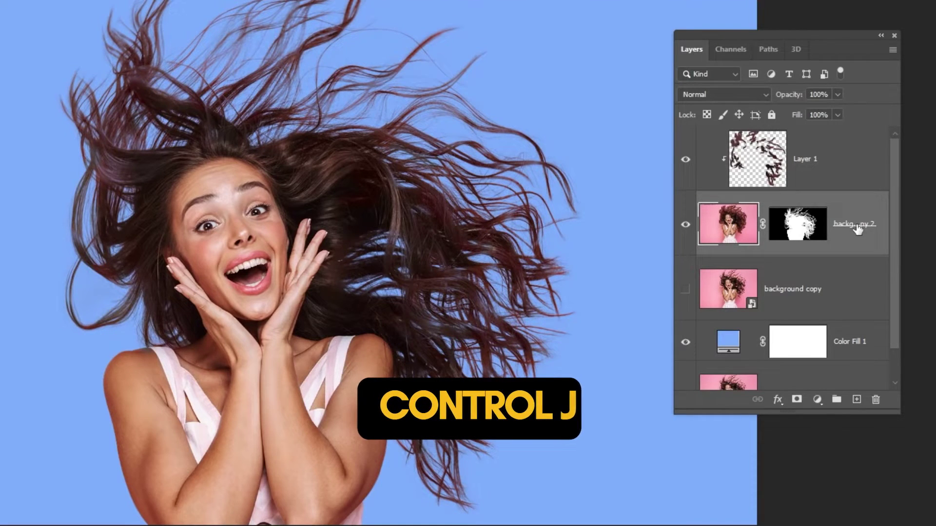
pyautogui.hotkey('ctrl', 'j')
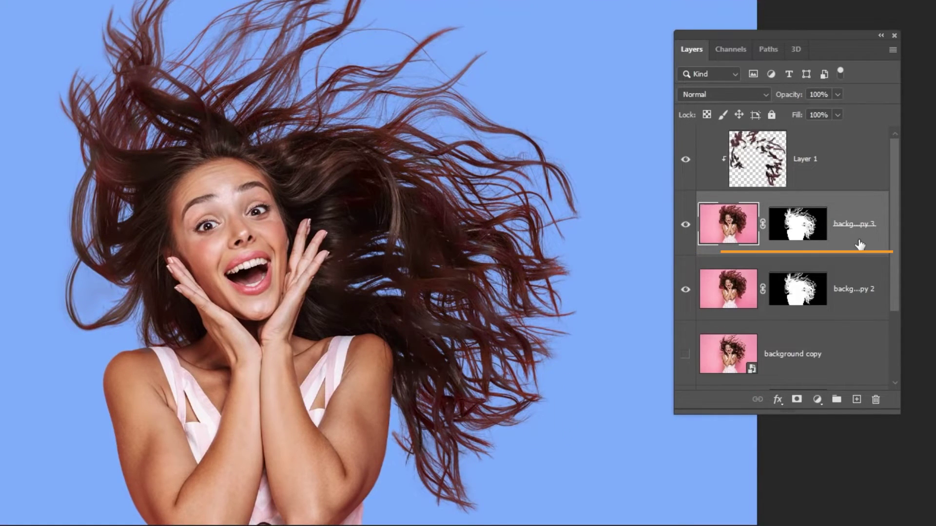
# Step: Set the lower cutout layer, background copy 2, to Multiply and check it by temporarily hiding the copy above it
pyautogui.moveTo(860, 244); pyautogui.dragTo(853, 299)
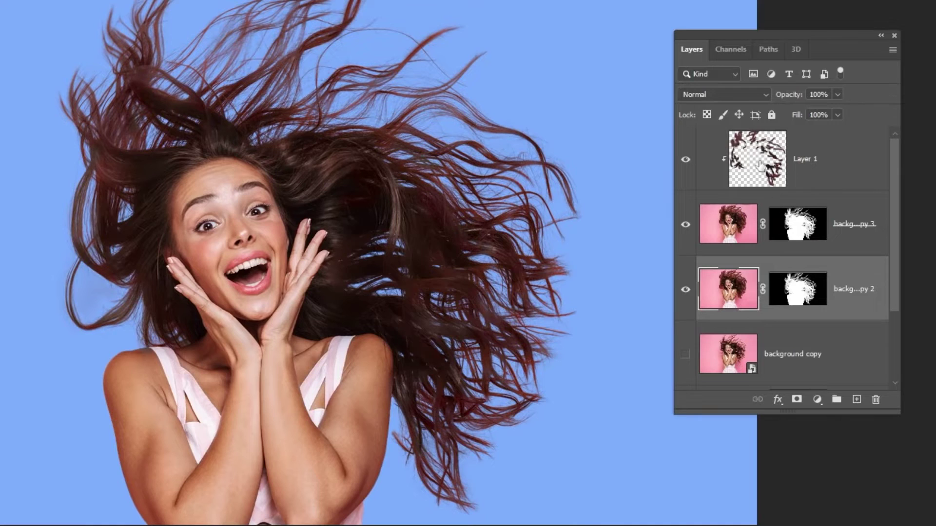
pyautogui.click(726, 96)
pyautogui.click(713, 155)
pyautogui.click(686, 226)
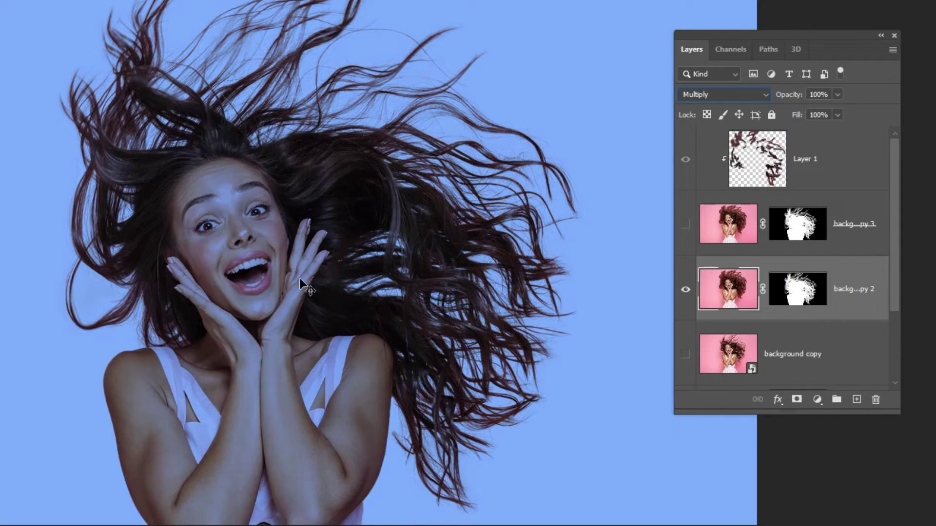
pyautogui.click(680, 223)
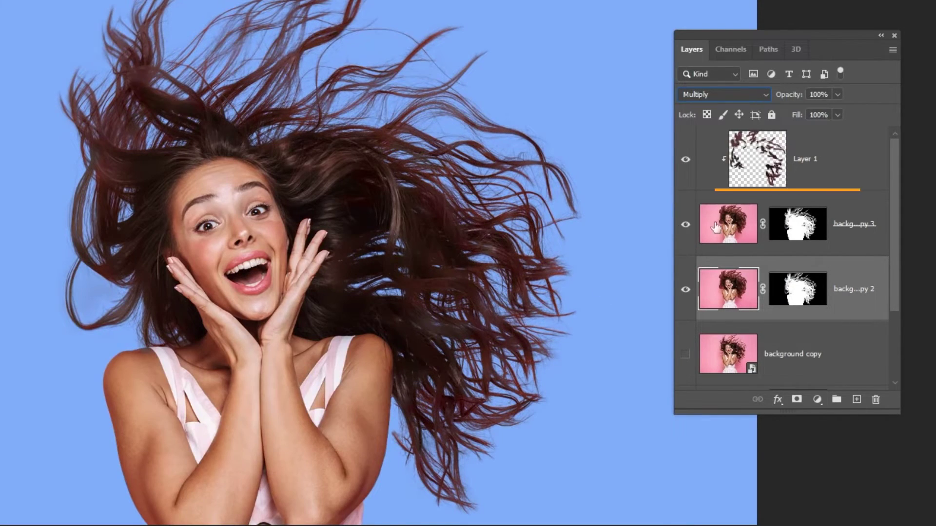
# Step: Split the upper cutout layer's Blend If black slider for This Layer to 13 / 88, compare the preview, and view the result without panels
pyautogui.click(860, 228)
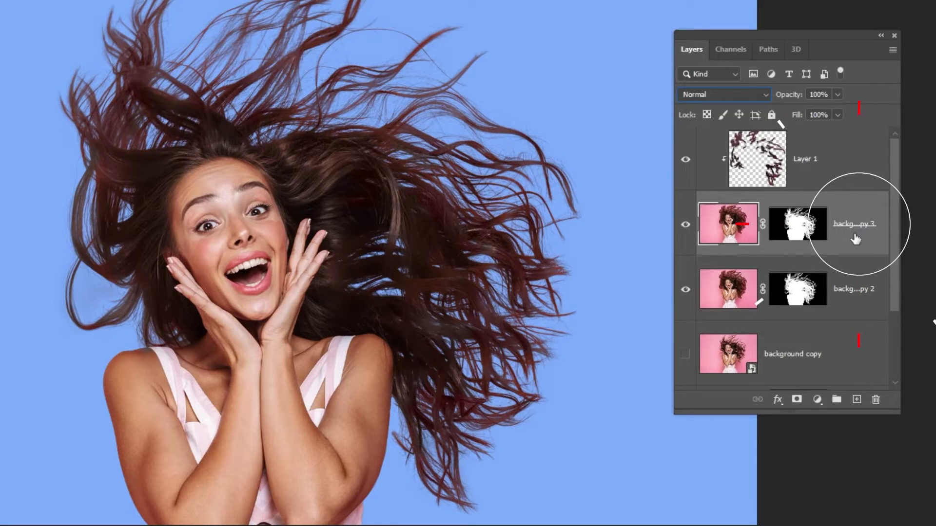
pyautogui.doubleClick(856, 239)
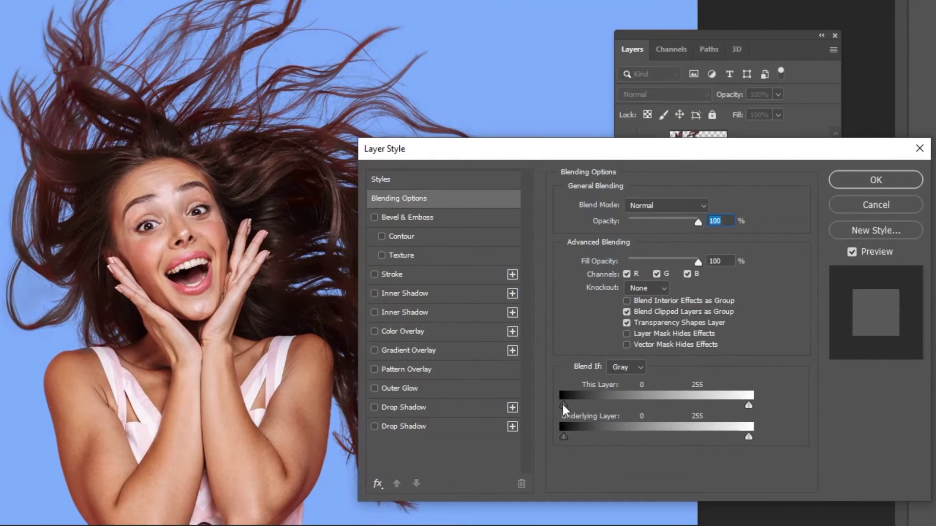
pyautogui.moveTo(563, 405); pyautogui.dragTo(638, 404)
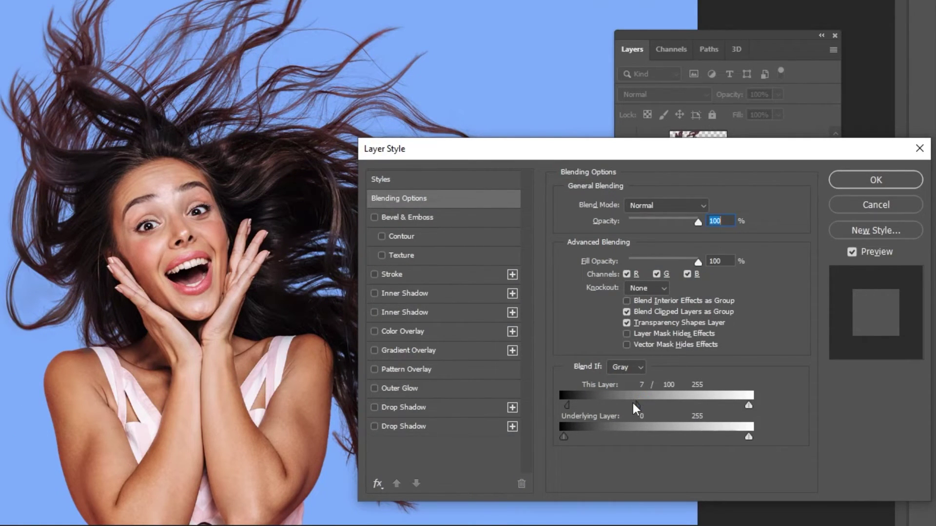
pyautogui.moveTo(633, 403); pyautogui.dragTo(650, 410)
pyautogui.click(852, 252)
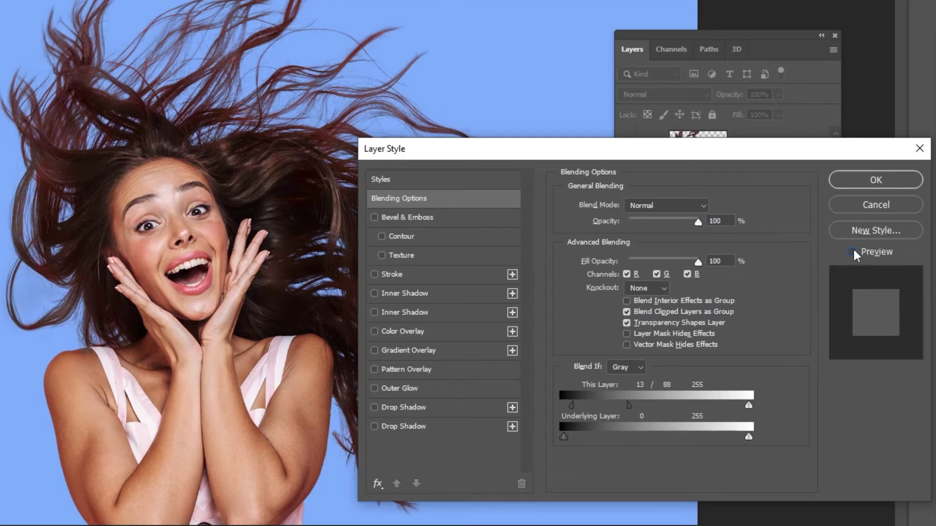
pyautogui.click(852, 252)
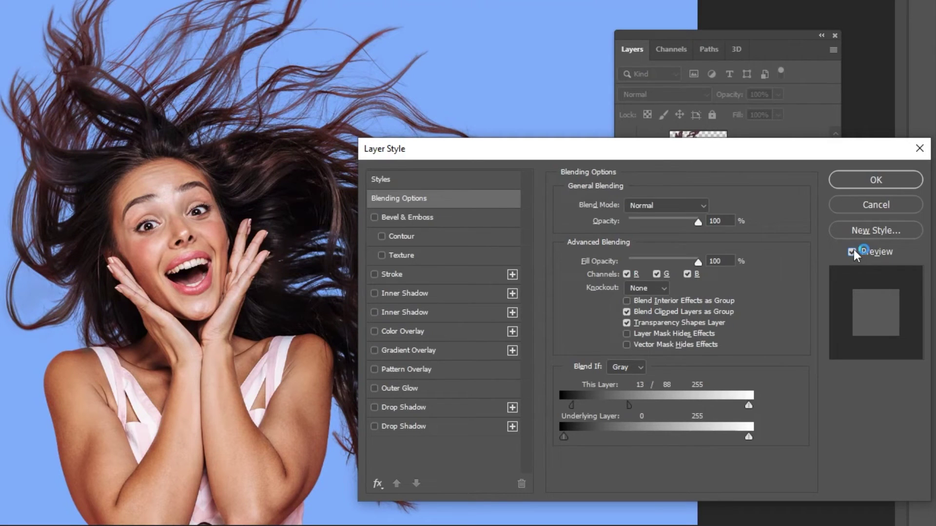
pyautogui.click(858, 179)
pyautogui.press('Tab')
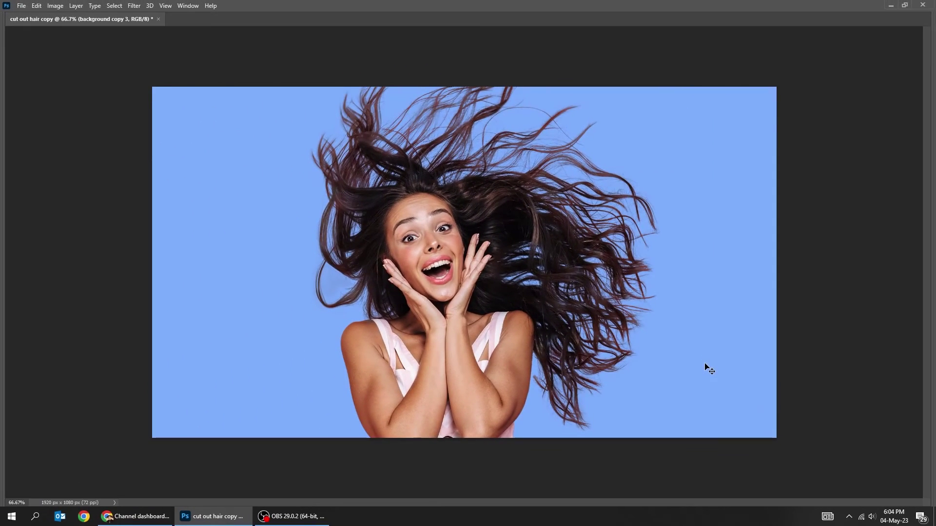
pyautogui.press('Tab')
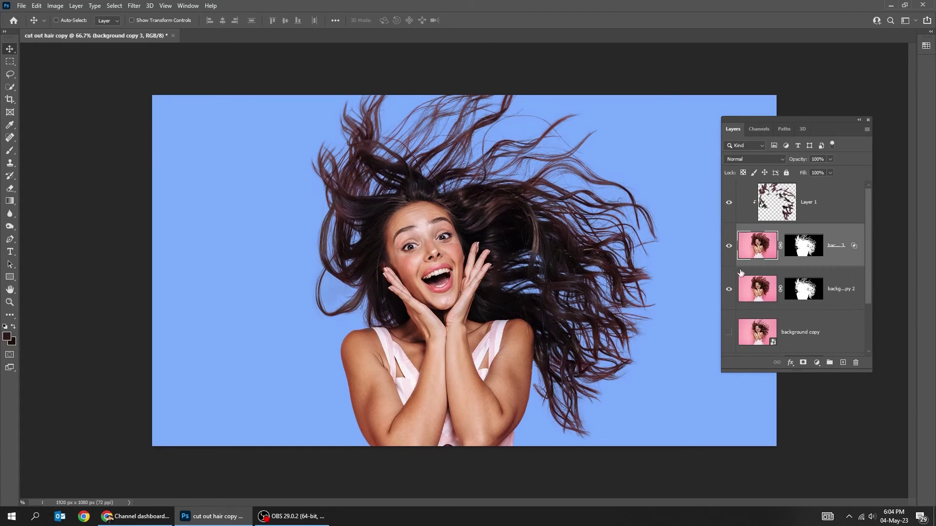
# Step: Change the Color Fill 1 background colour to magenta (fa7dff) and view the cutout without panels
pyautogui.scroll(-2, 772, 328)
pyautogui.doubleClick(757, 300)
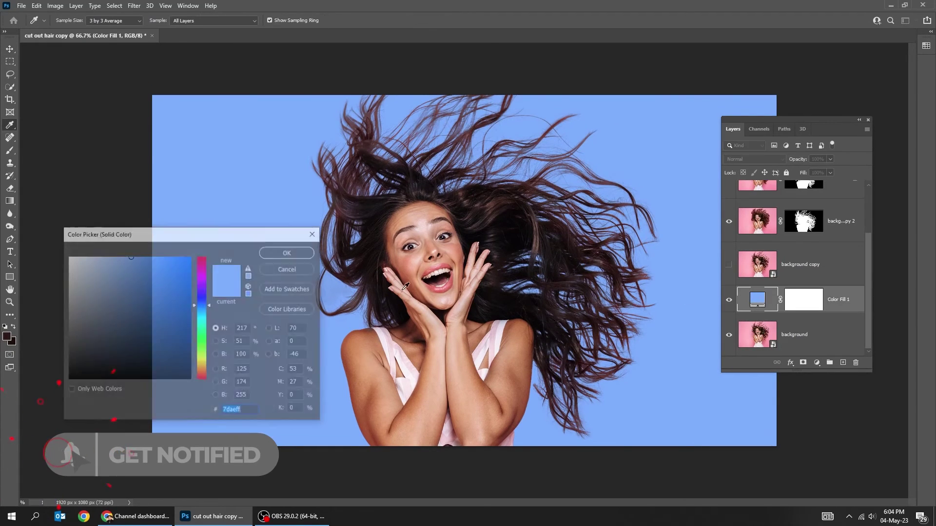
pyautogui.moveTo(205, 305); pyautogui.dragTo(207, 279)
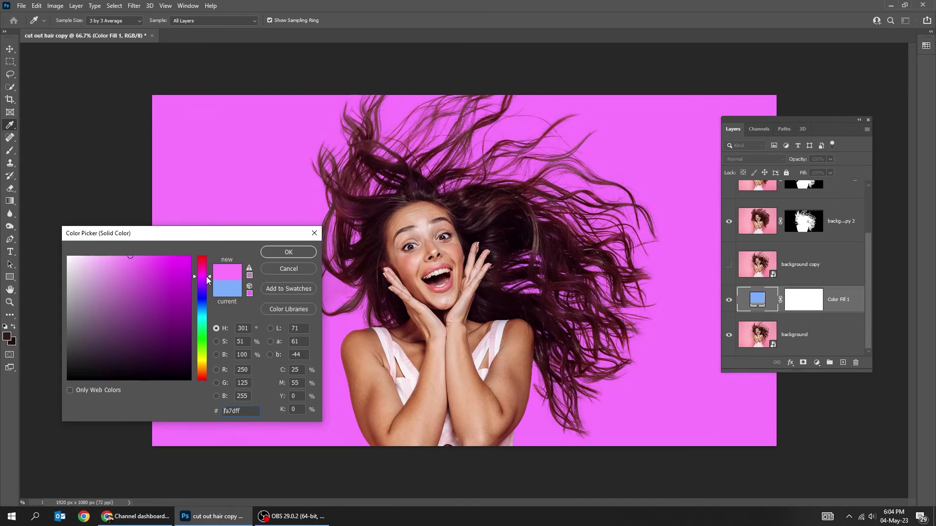
pyautogui.click(274, 253)
pyautogui.press('Tab')
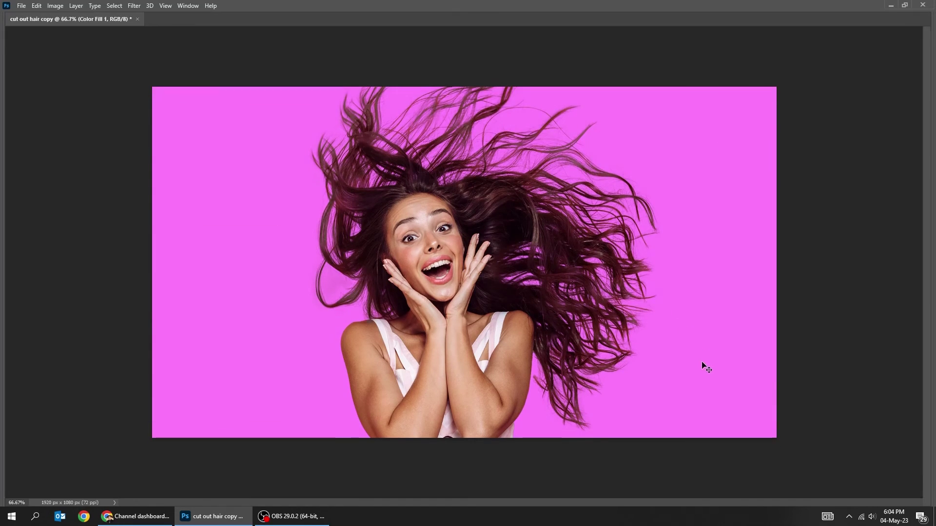